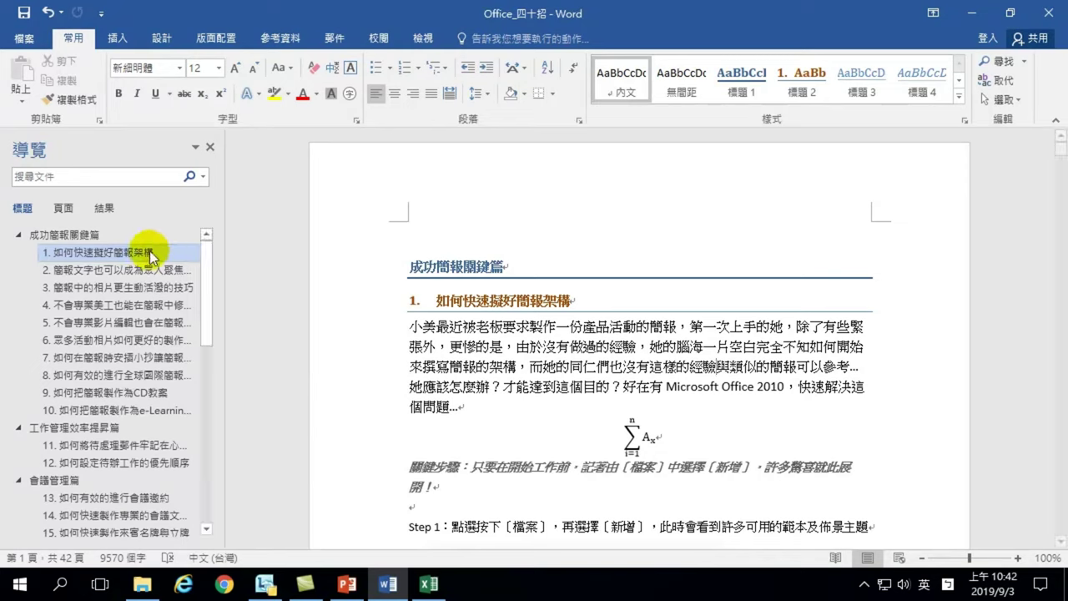
Select the Word heading 成功簡報關鍵篇, then clear the selection
mouse_move(412, 267)
mouse_move(412, 267)
mouse_down()
mouse_move(505, 268)
mouse_move(581, 302)
mouse_up()
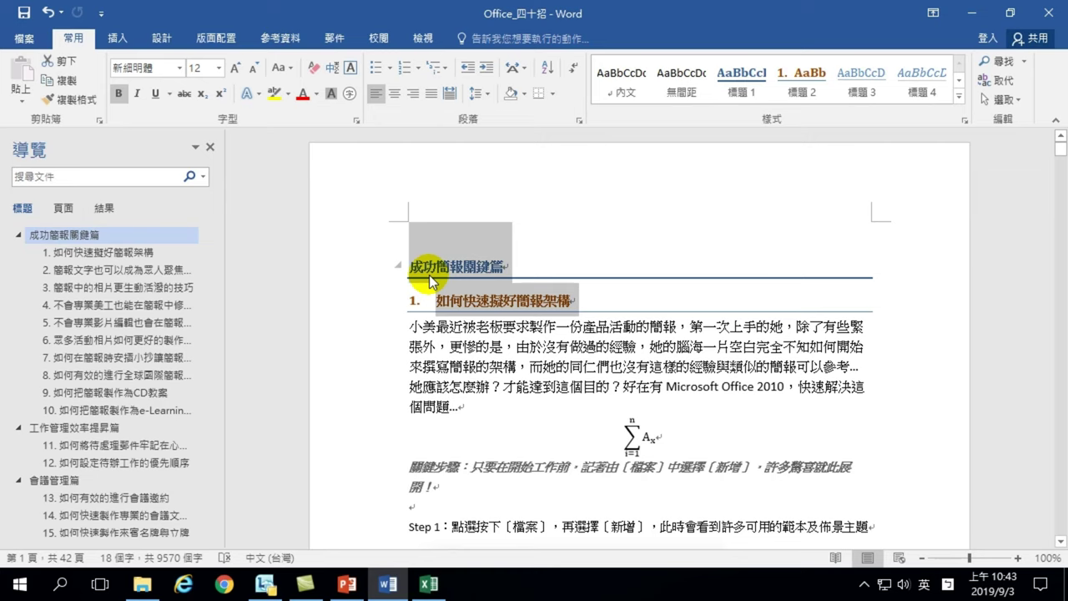
click(449, 267)
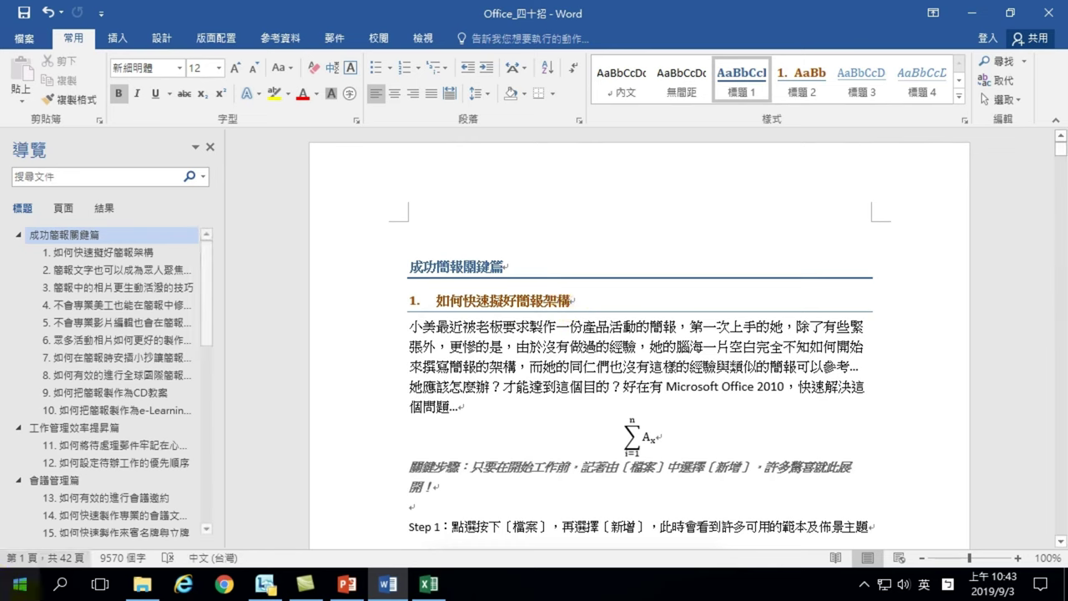
In PowerPoint, start a blank presentation and title its first slide 'Office 40招'
click(347, 584)
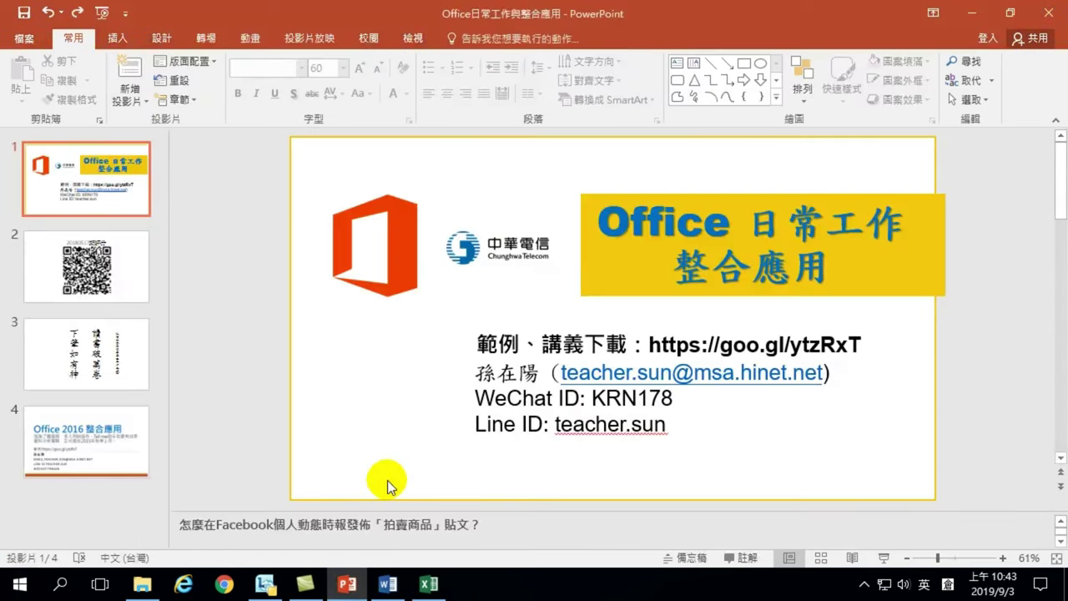
key(ctrl+n)
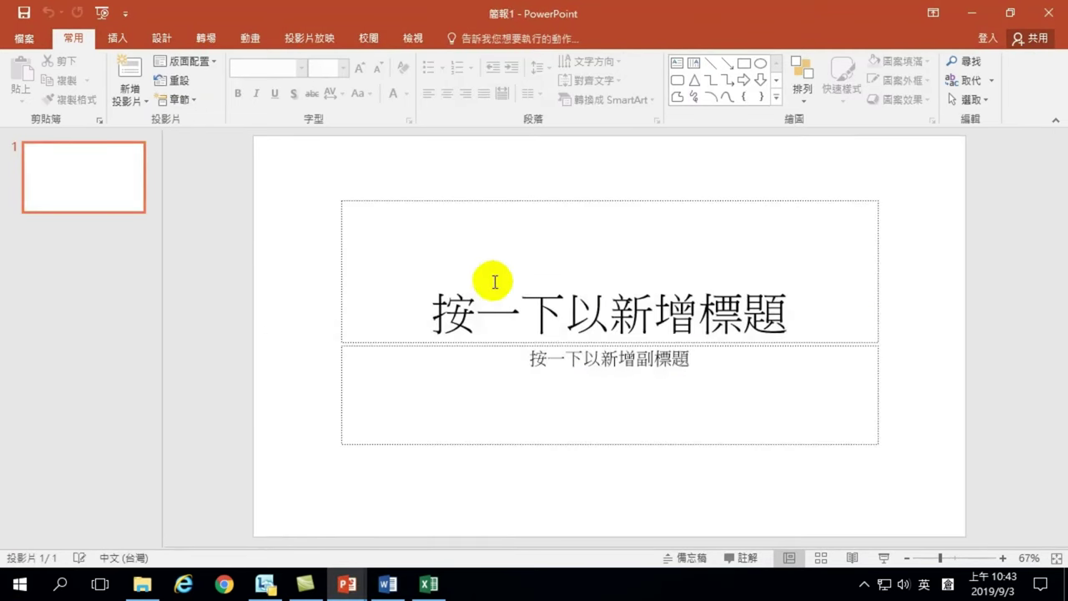
click(557, 297)
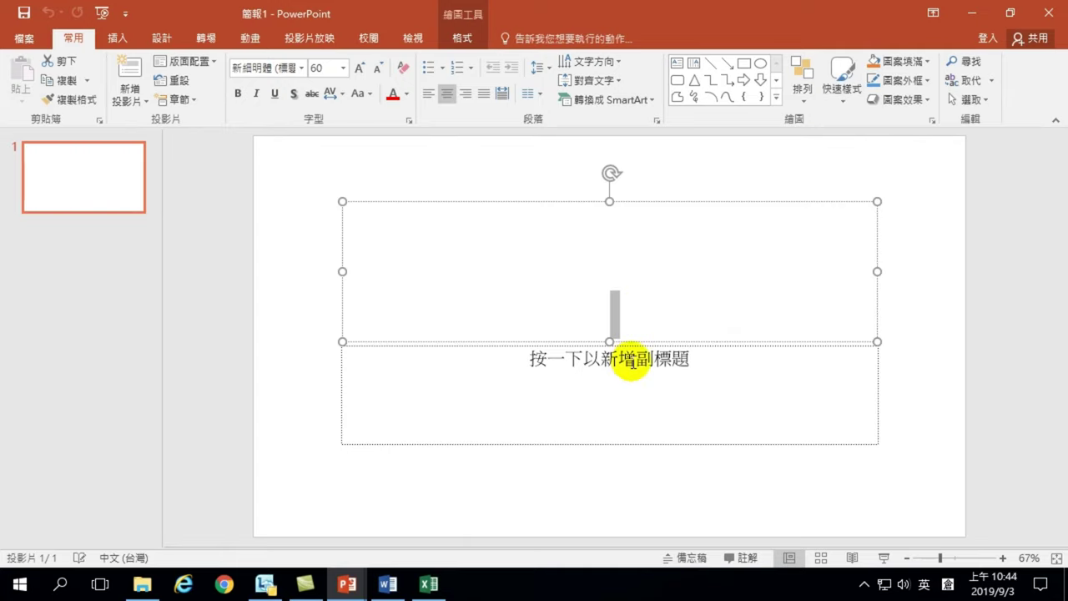
text(Offic)
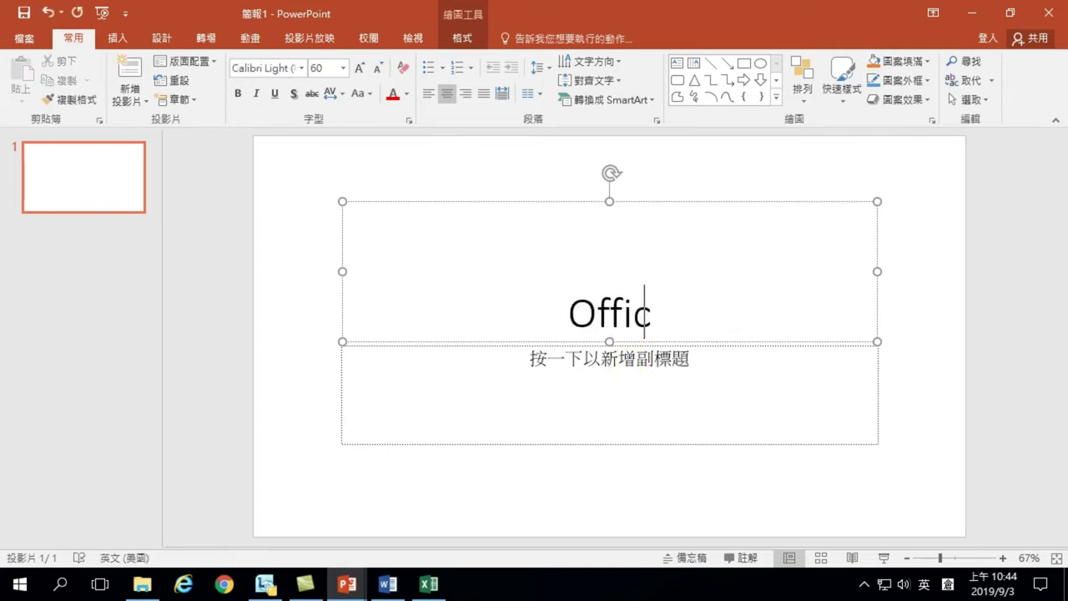
text(e 40)
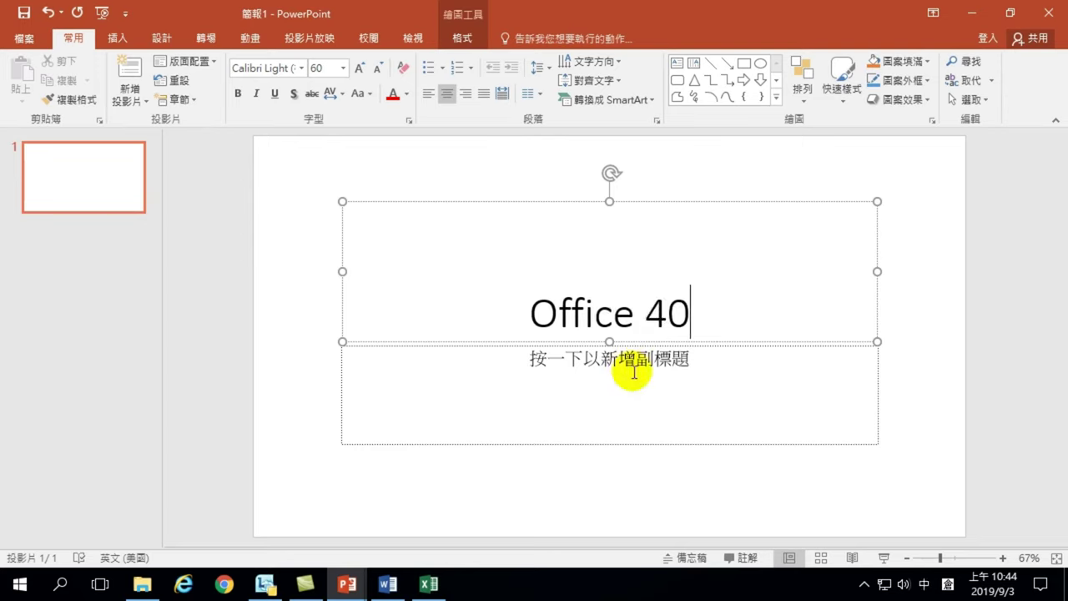
text(招)
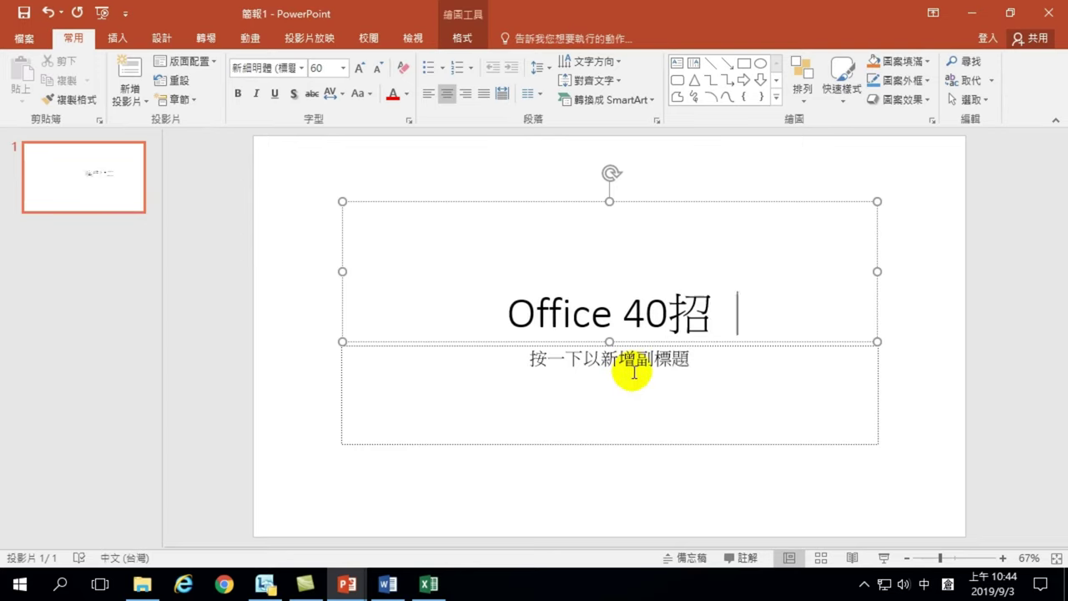
key(shift)
Add slide 2 and paste Word's heading 成功簡報關鍵篇 into its title as plain text
click(127, 74)
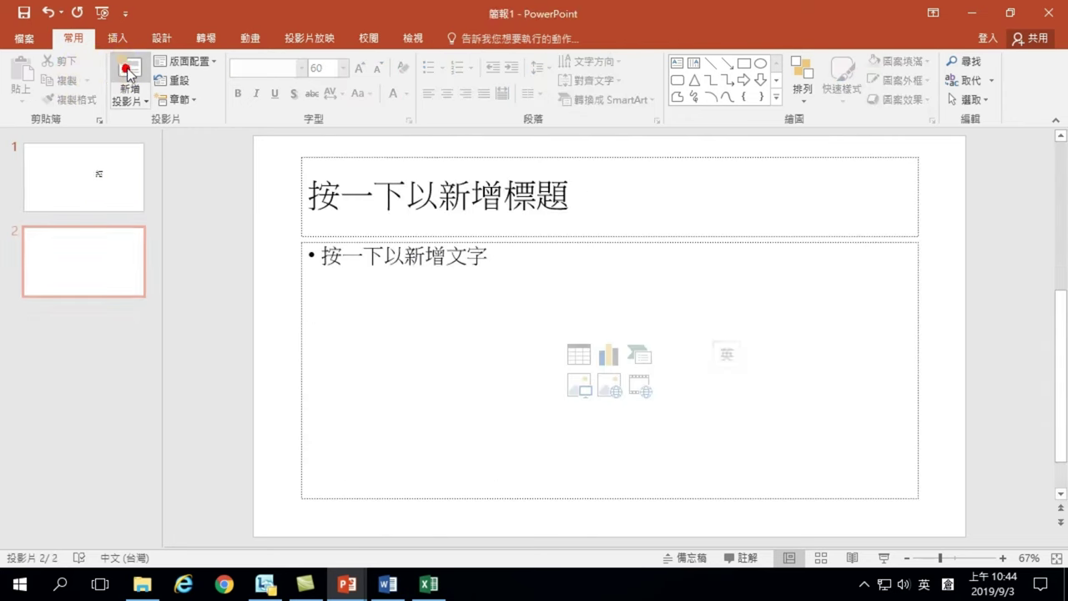
click(405, 206)
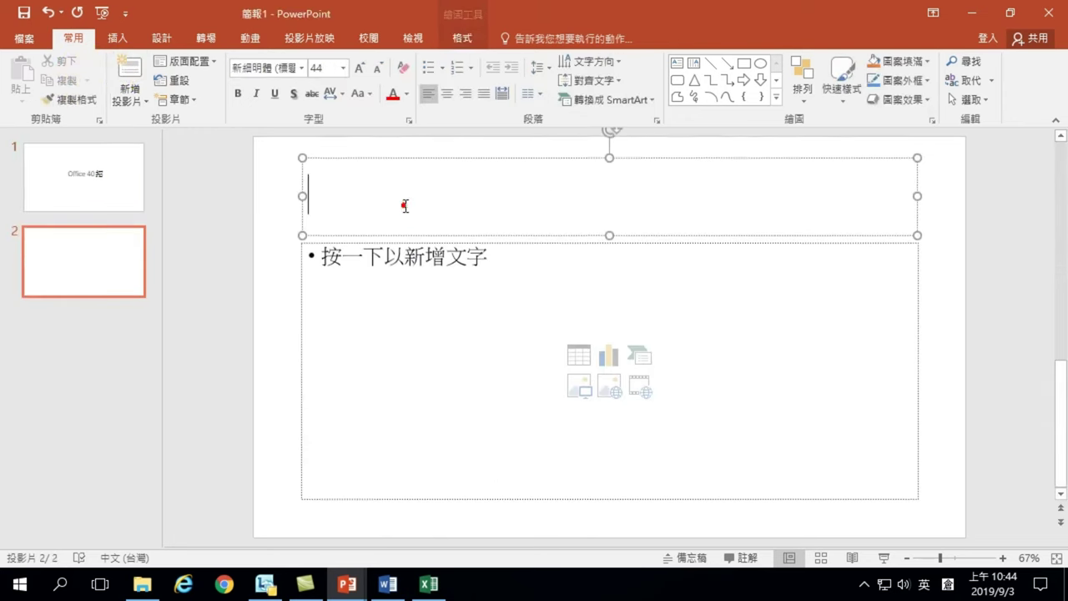
click(387, 585)
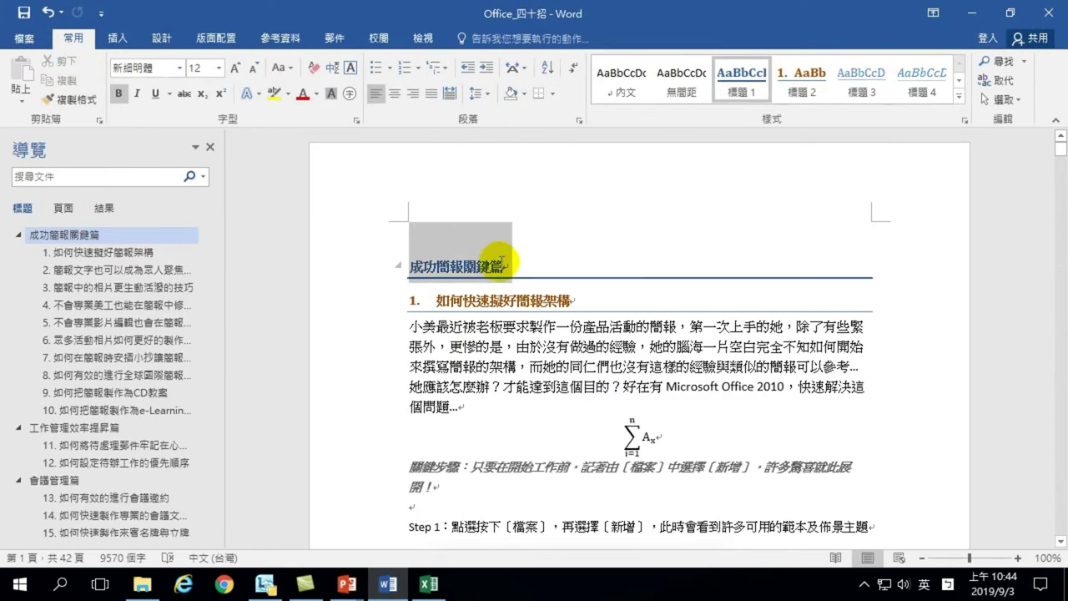
drag(413, 265, 501, 268)
key(ctrl+c)
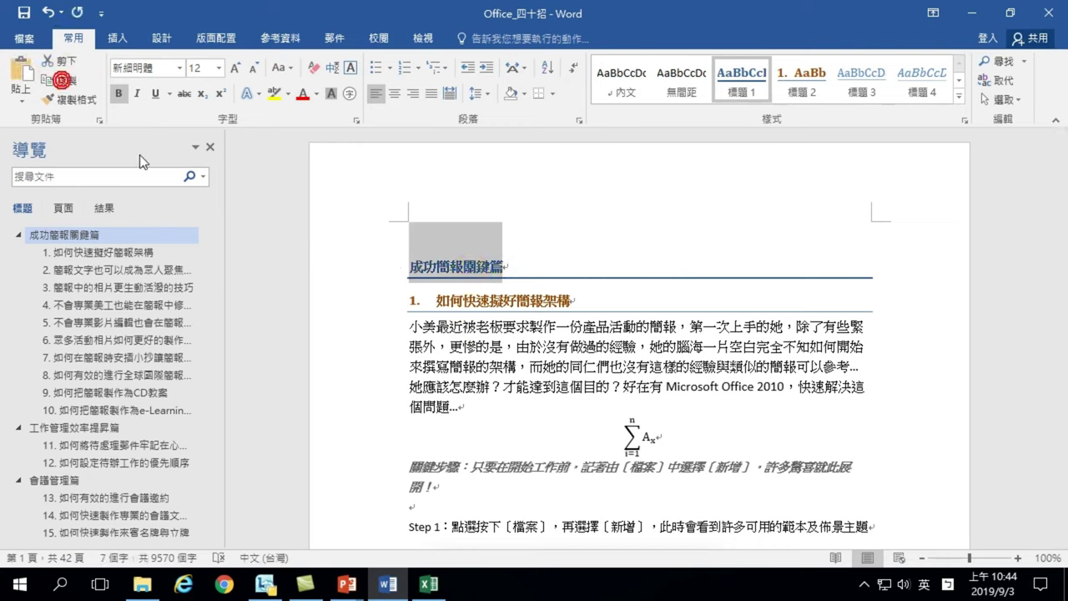
mouse_move(350, 587)
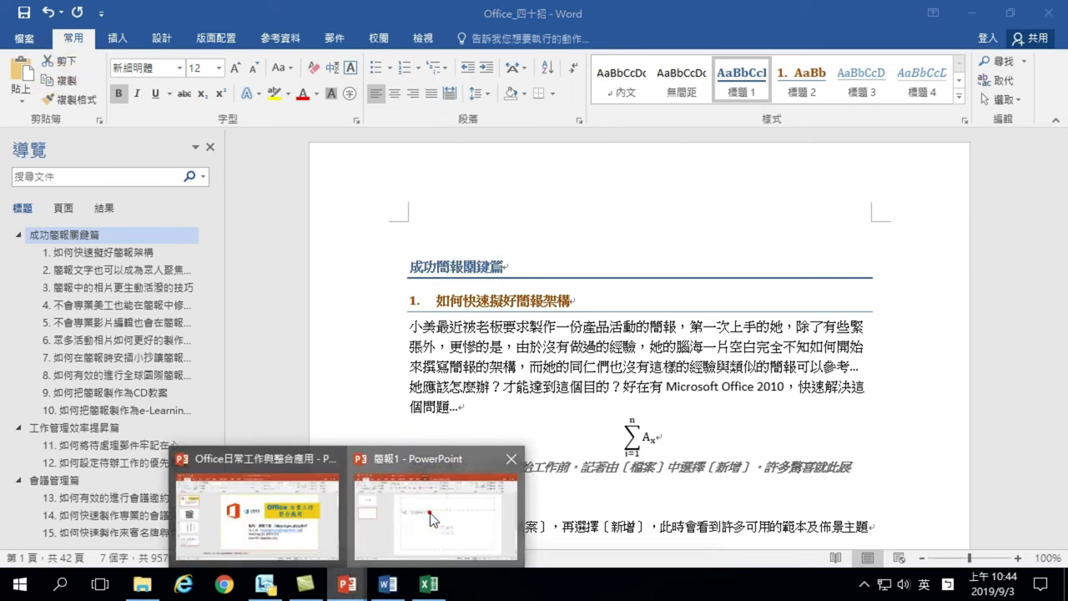
click(430, 496)
click(342, 204)
right_click(343, 200)
click(452, 272)
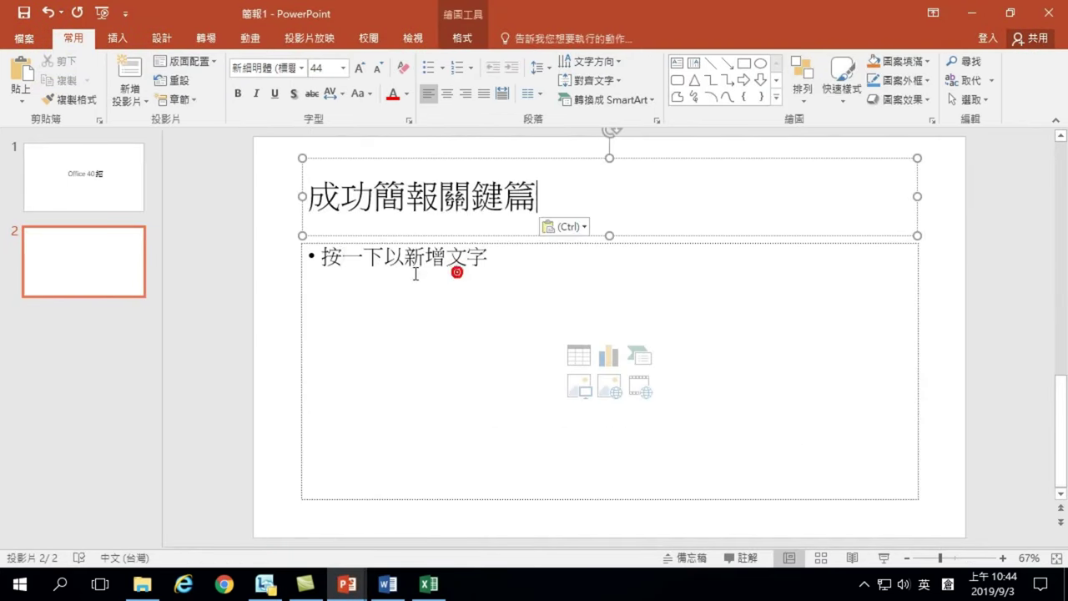
Copy 如何快速擬好簡報架構 from Word into slide 2 as the first bullet, adding a new bullet line
click(362, 273)
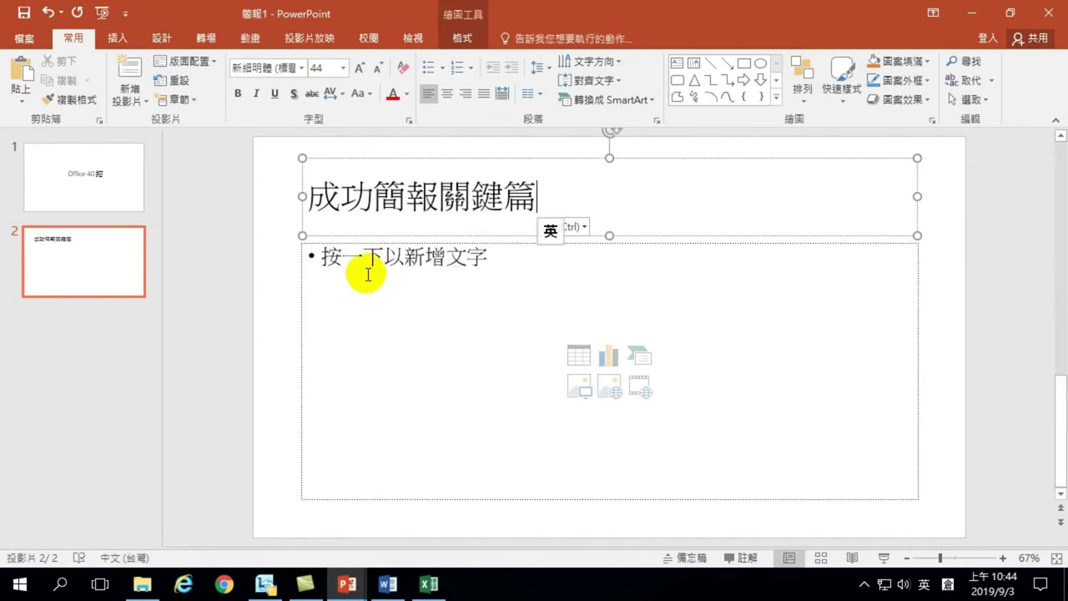
click(388, 584)
drag(436, 300, 574, 302)
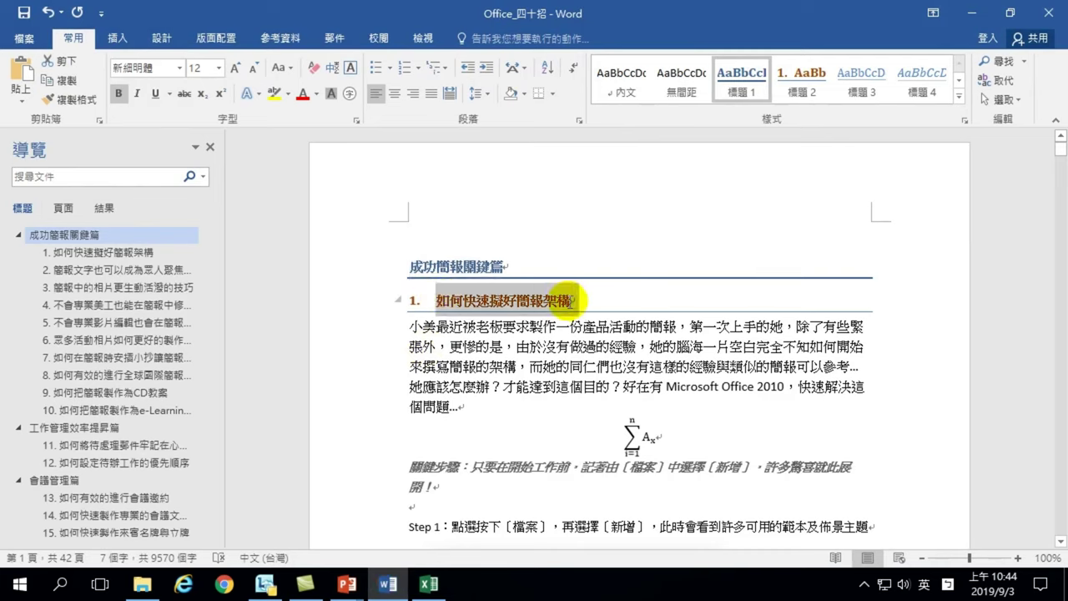
click(62, 80)
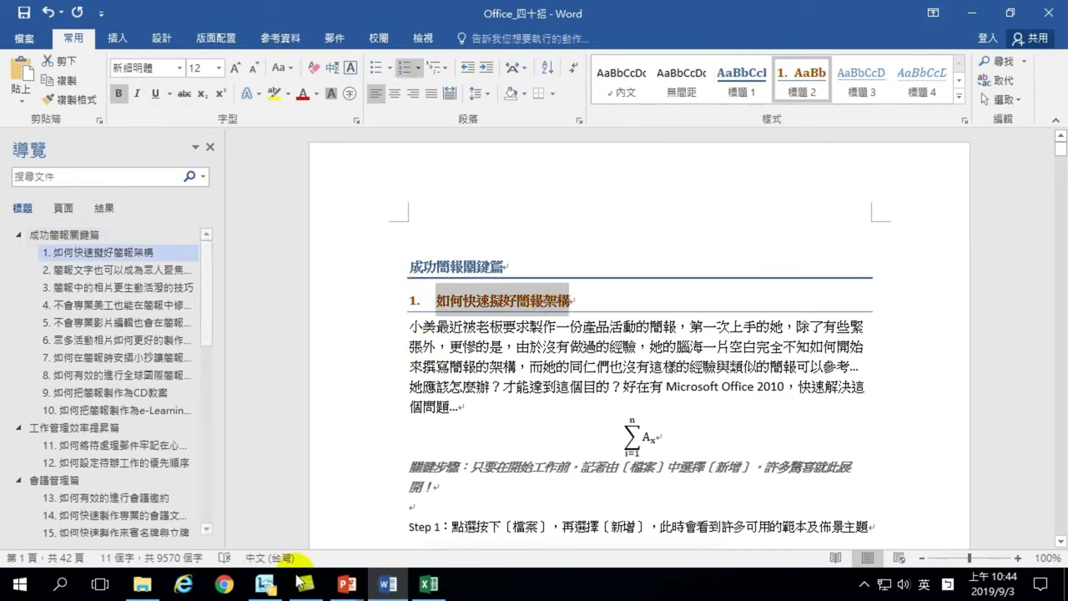
click(451, 516)
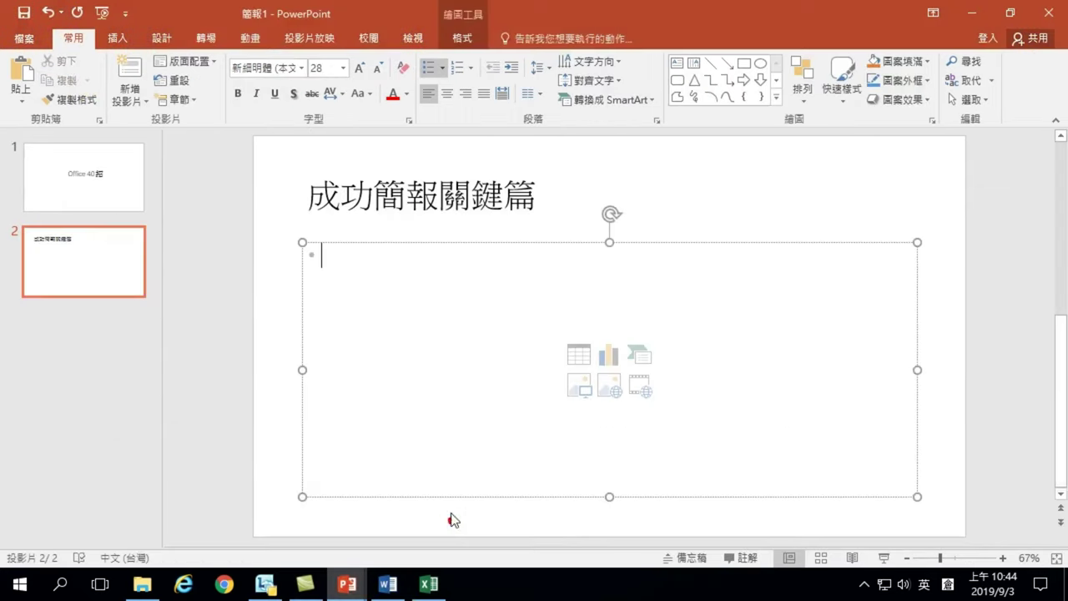
click(346, 276)
right_click(354, 255)
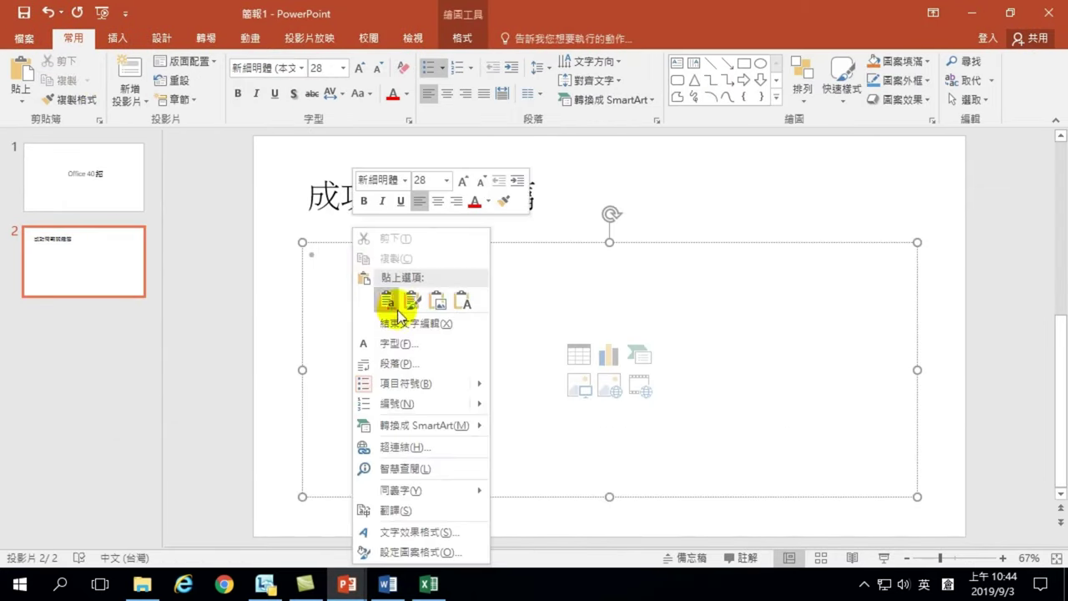
click(460, 298)
key(Return)
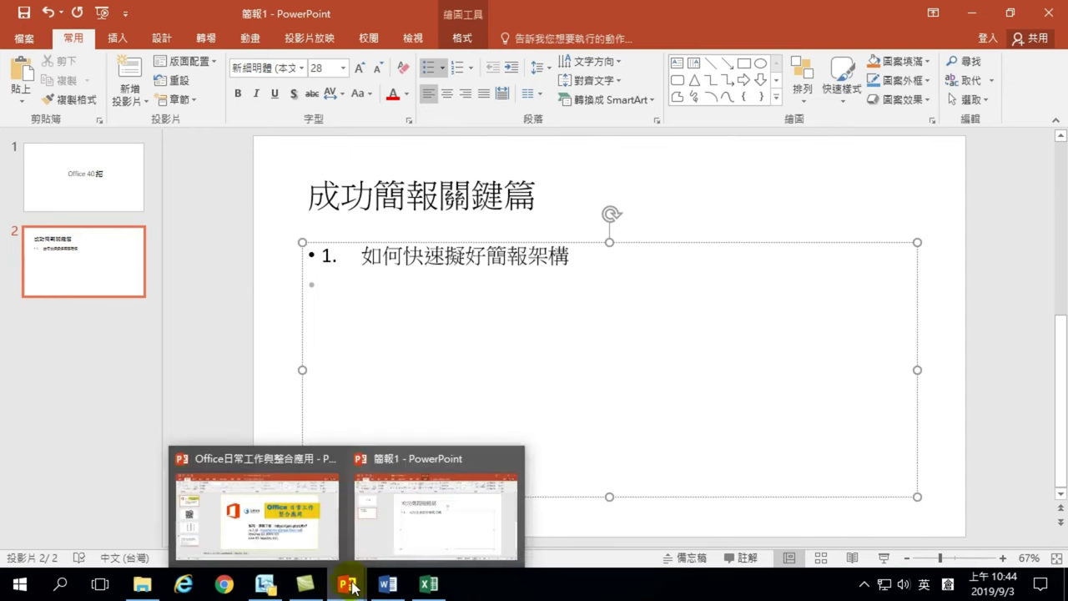
click(388, 584)
click(79, 269)
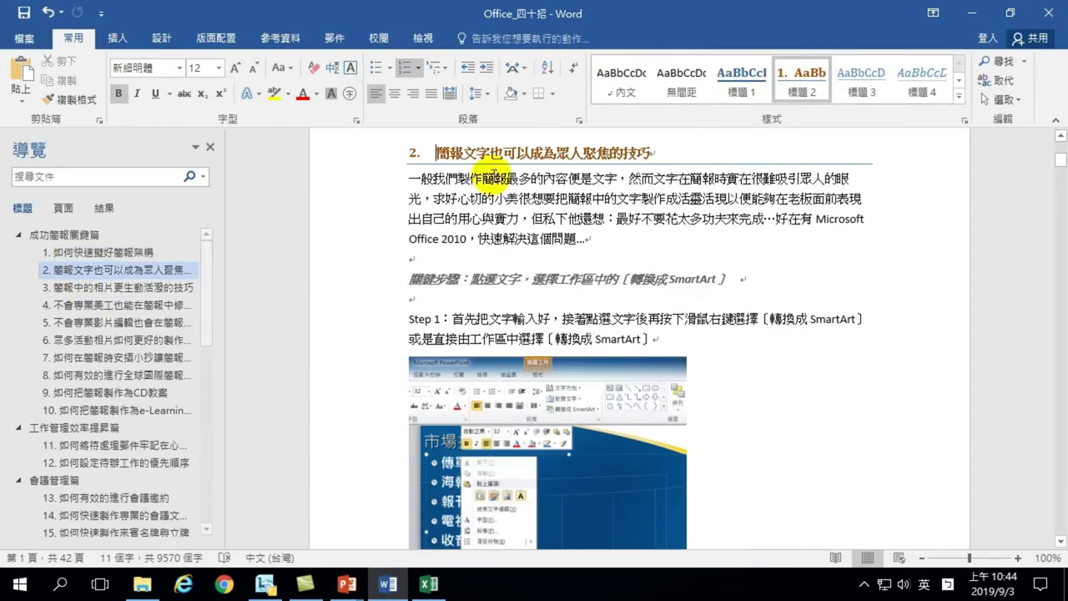
Copy the Word heading 簡報文字也可以成為眾人聚焦的技巧 onto slide 2's empty bullet line
click(438, 151)
drag(439, 151, 632, 157)
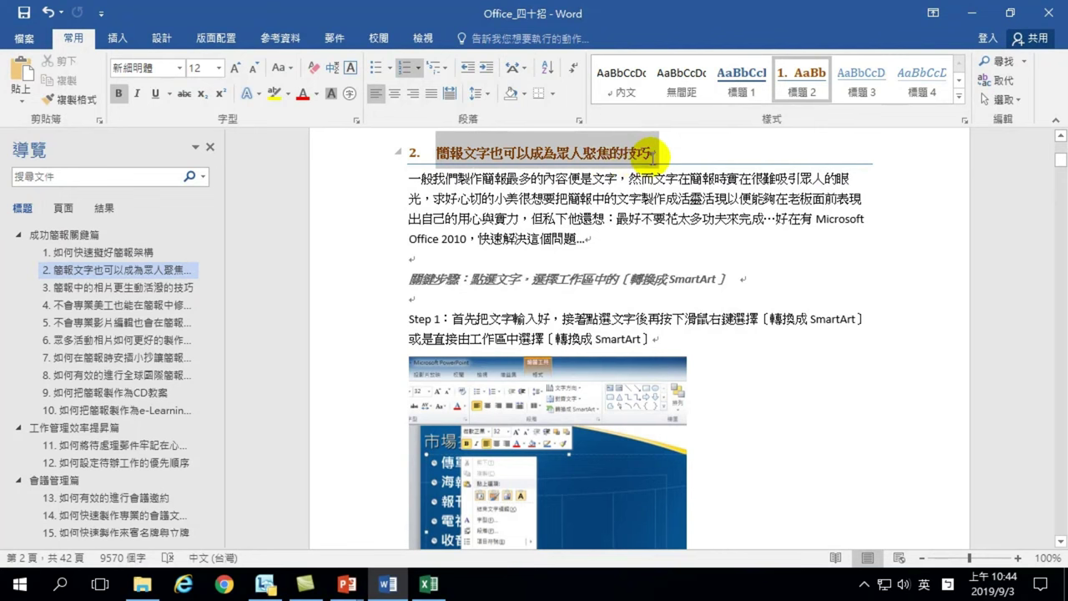
right_click(632, 157)
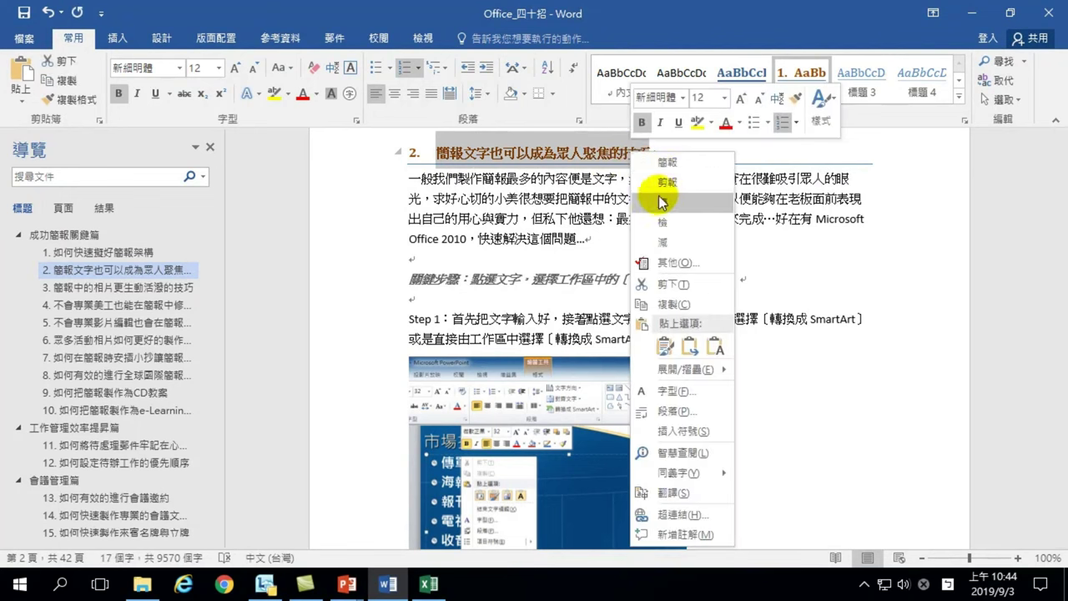
click(63, 82)
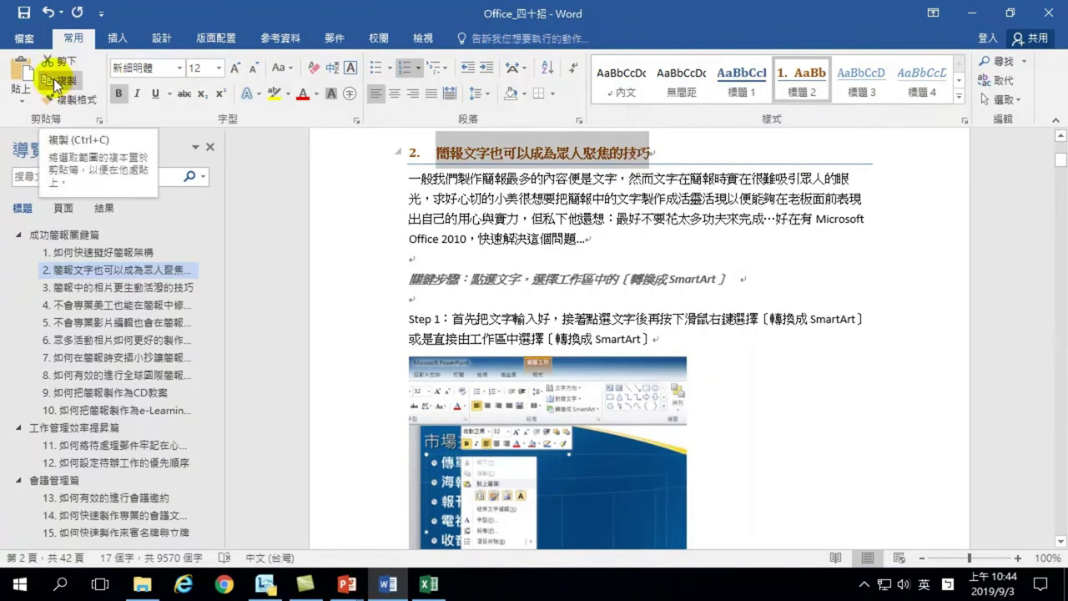
click(53, 83)
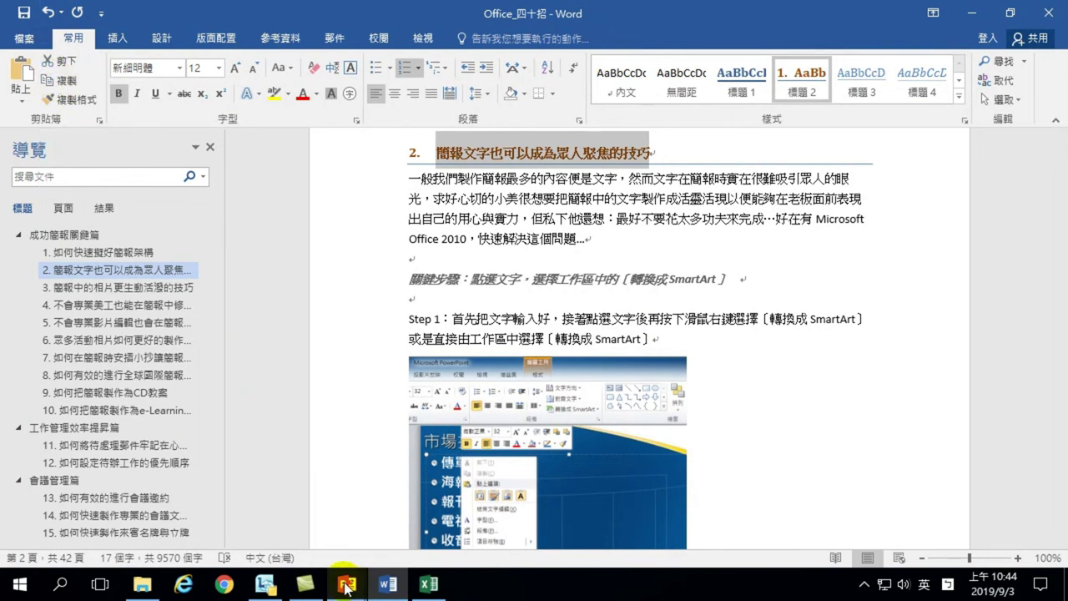
mouse_move(346, 584)
click(435, 523)
click(388, 317)
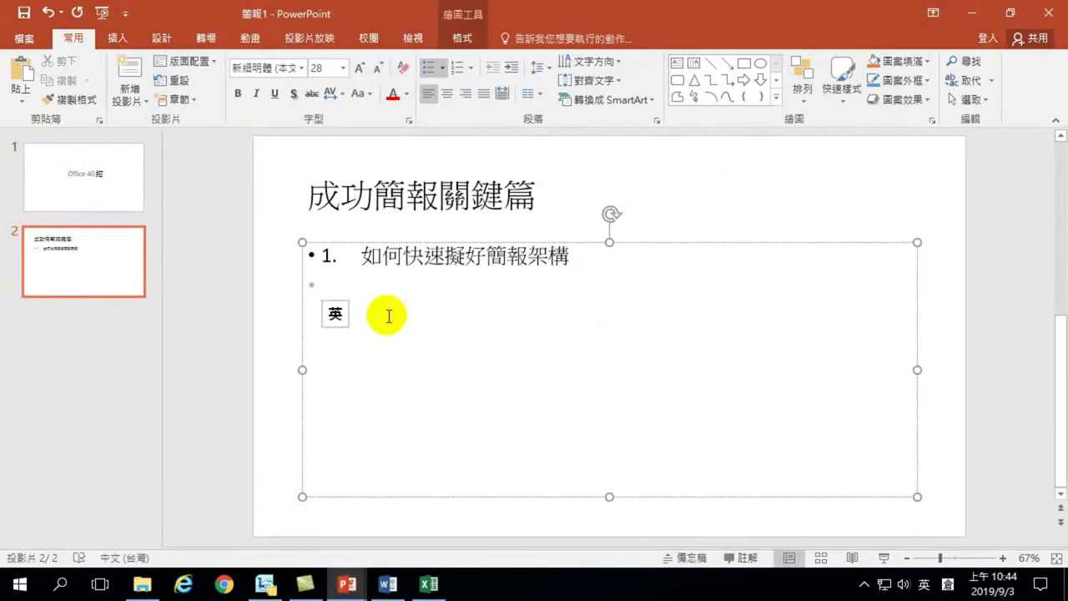
click(20, 71)
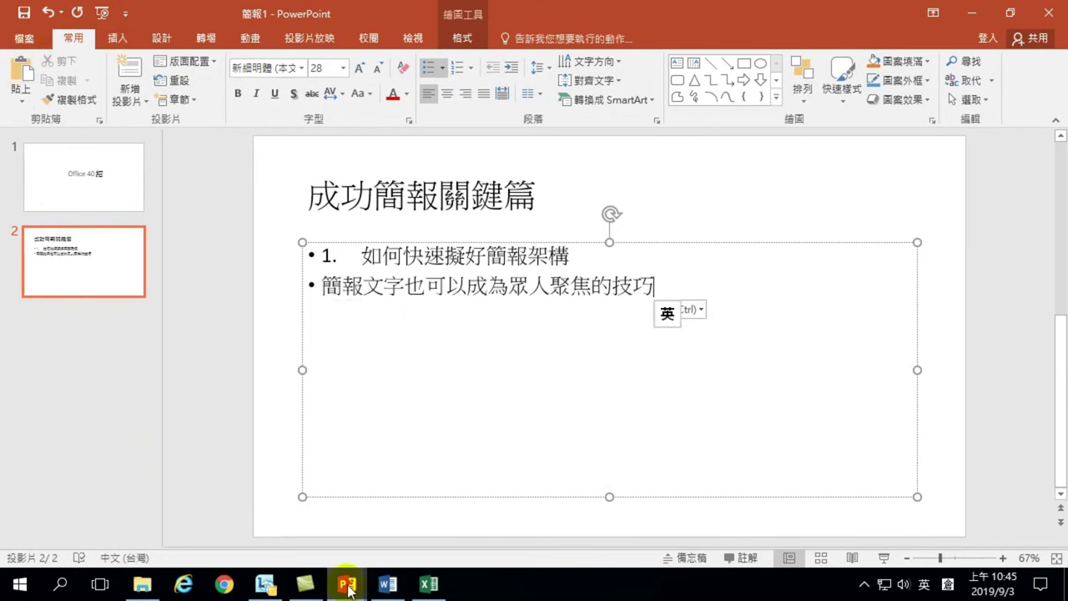
click(388, 583)
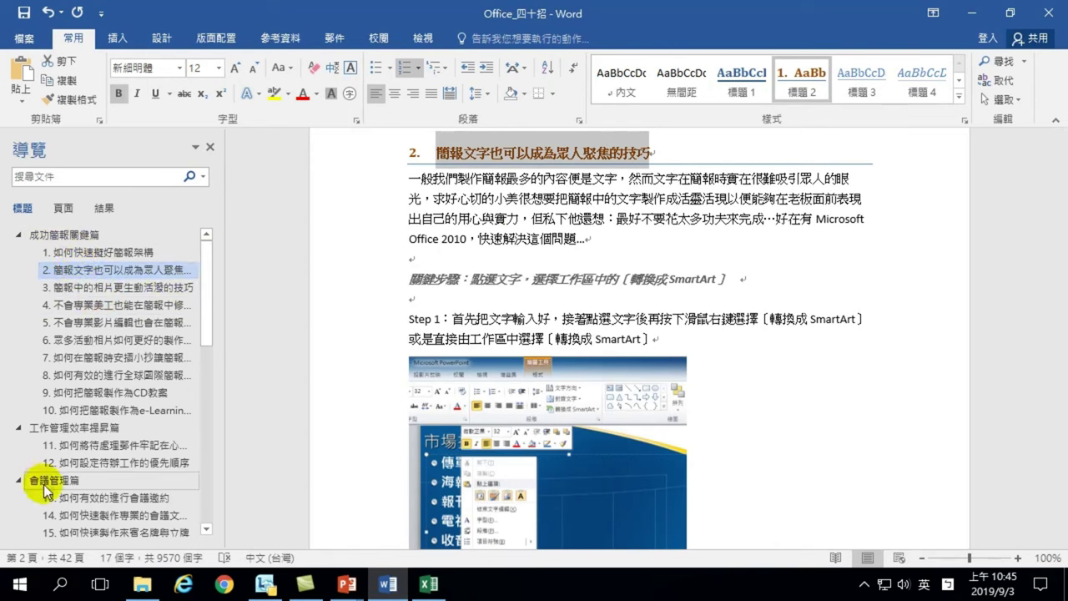
Scroll Word's Navigation pane down to review the later headings through item 40
scroll(52, 472, down, 3)
drag(206, 354, 206, 446)
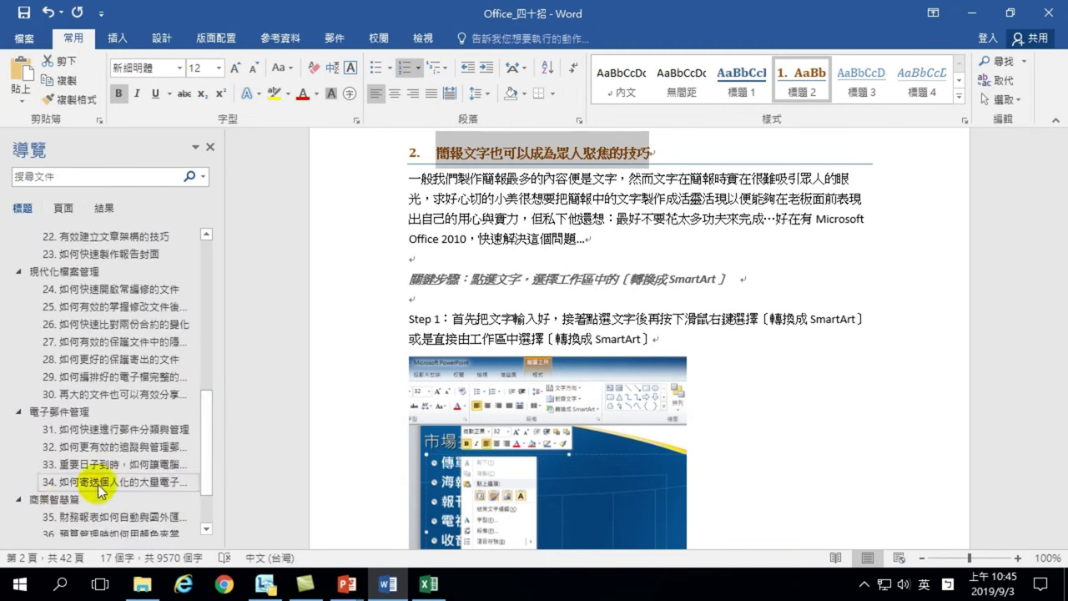
drag(209, 424, 210, 476)
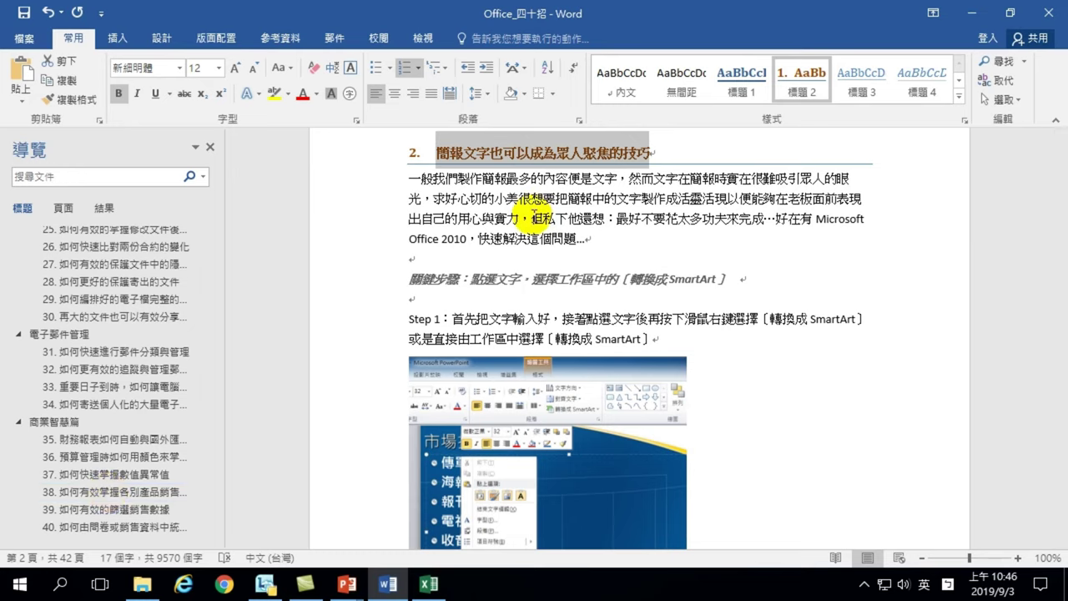
Restore Word and return to the 成功簡報關鍵篇 heading at the document's start
click(388, 586)
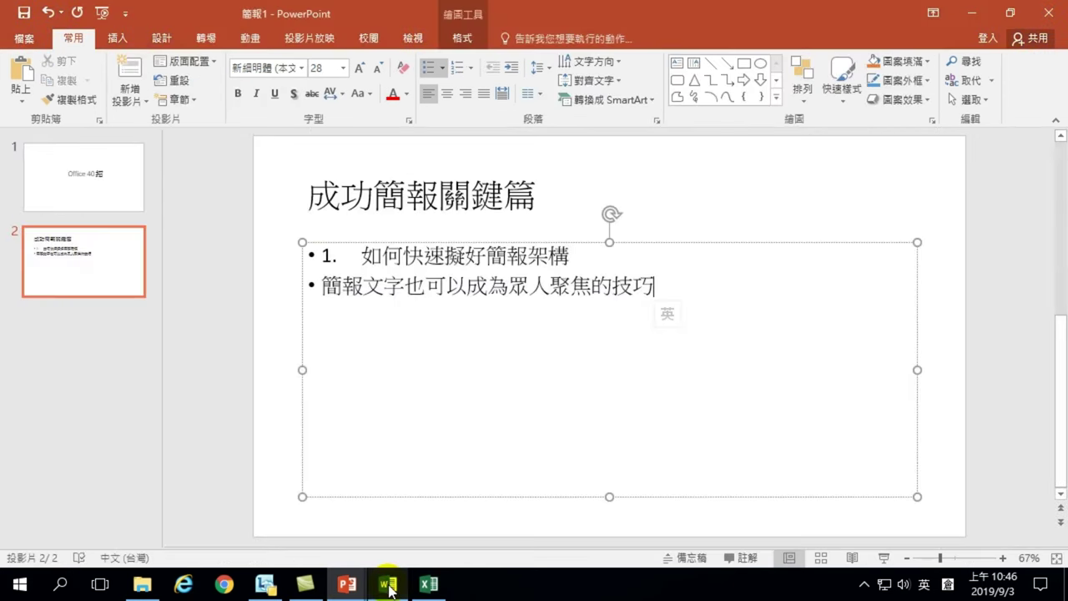
click(388, 587)
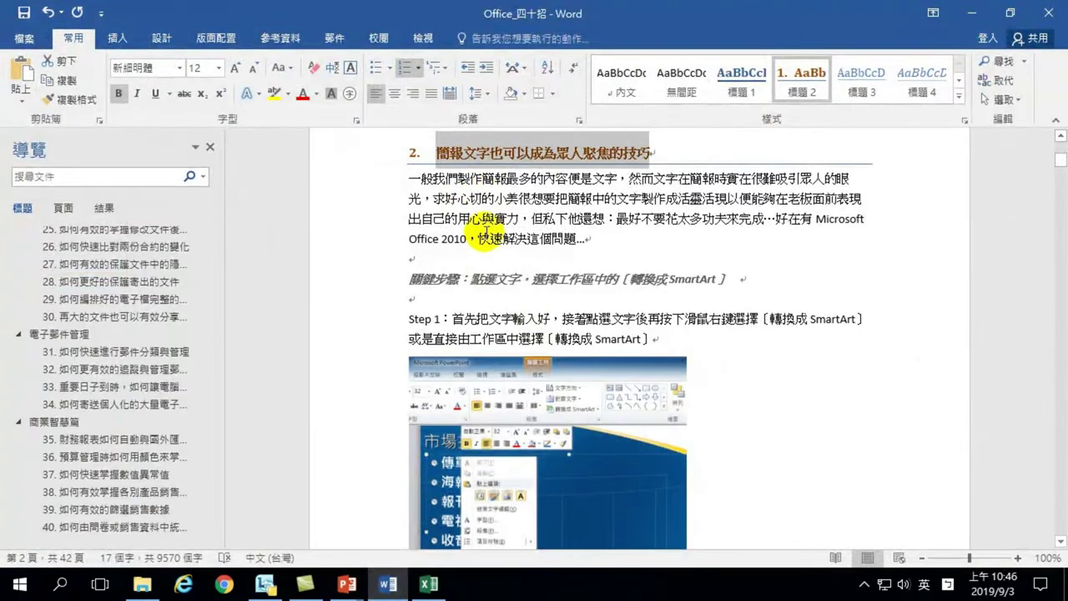
click(484, 200)
scroll(480, 225, up, 15)
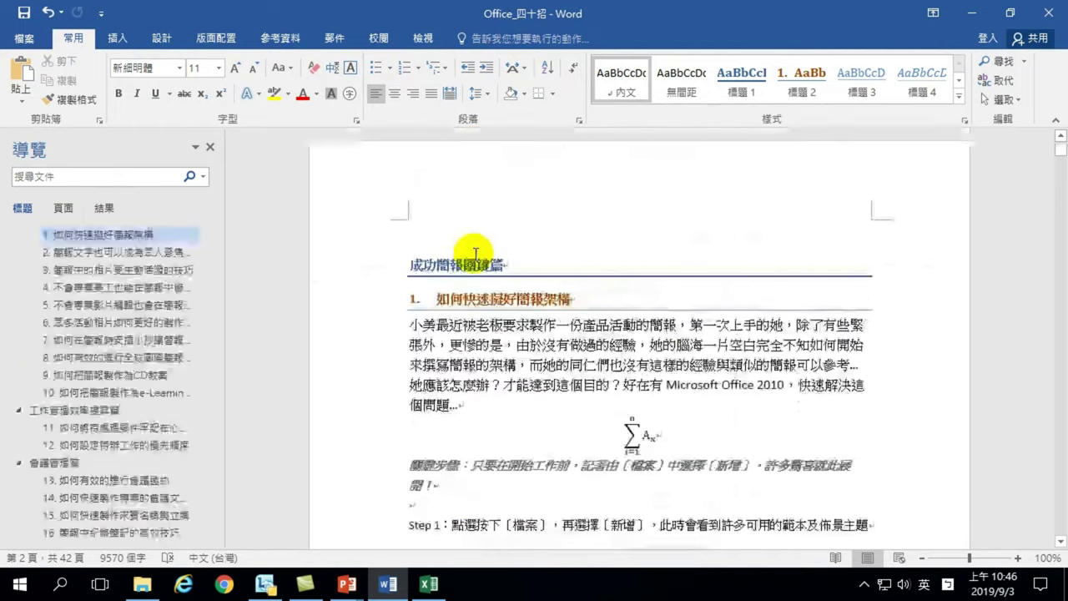
click(446, 264)
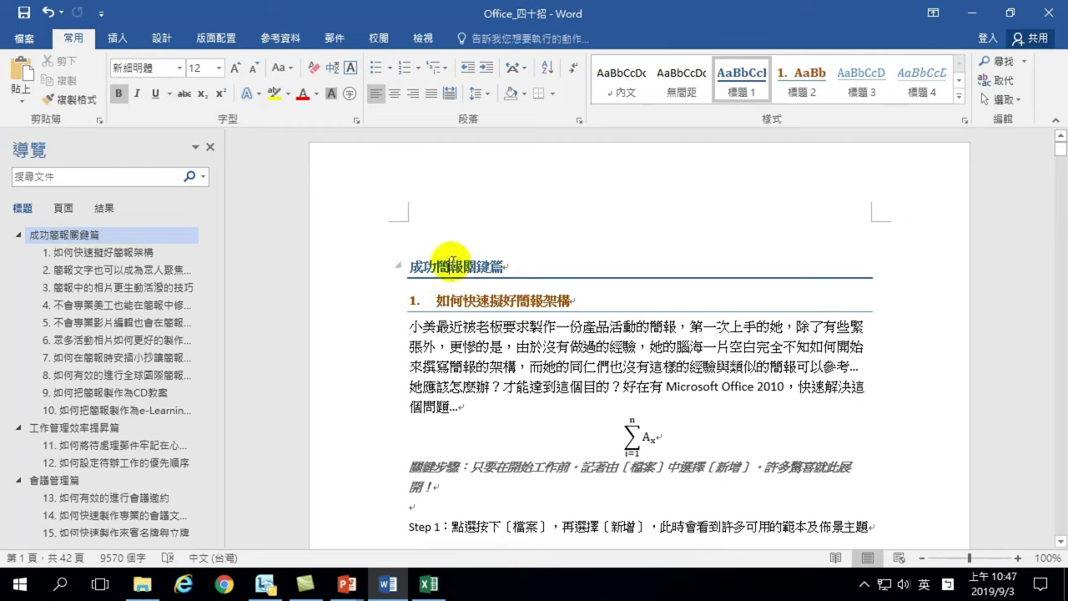
click(25, 38)
click(35, 35)
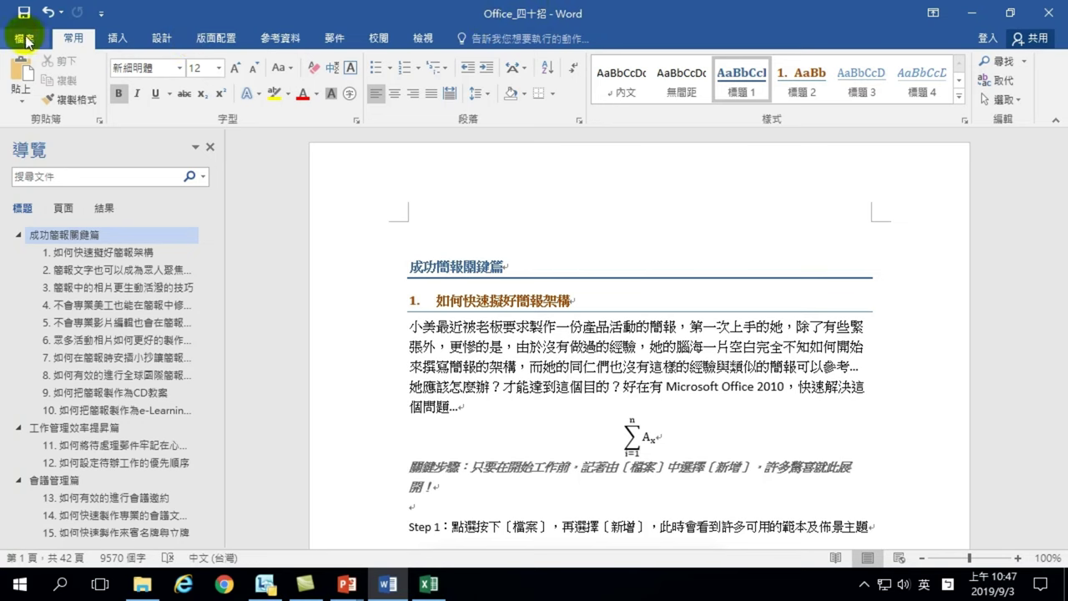
Open Word Options at the Quick Access Toolbar customisation page
click(27, 40)
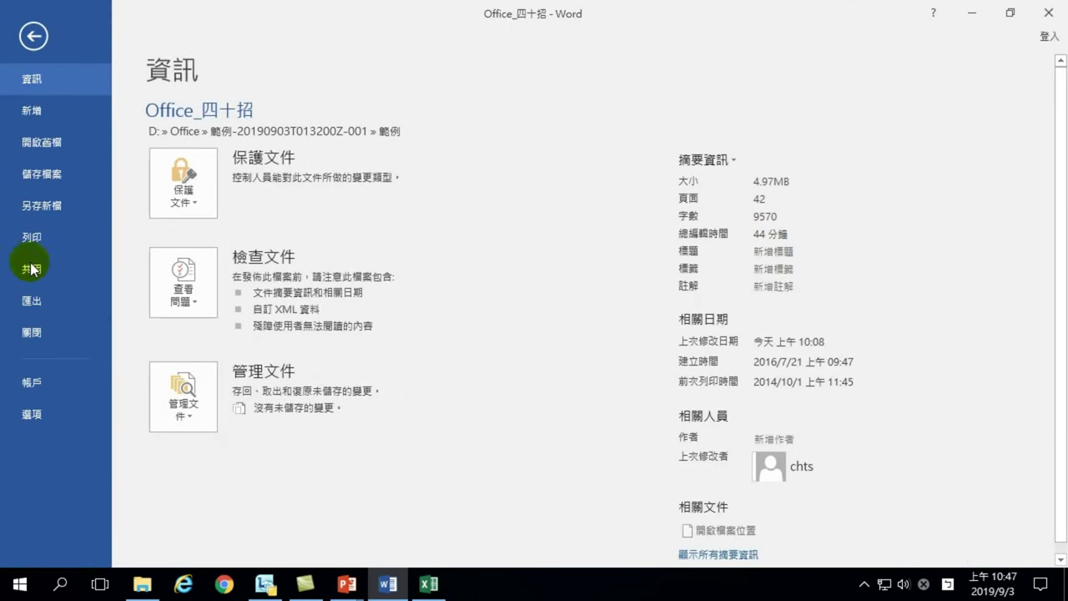
click(31, 414)
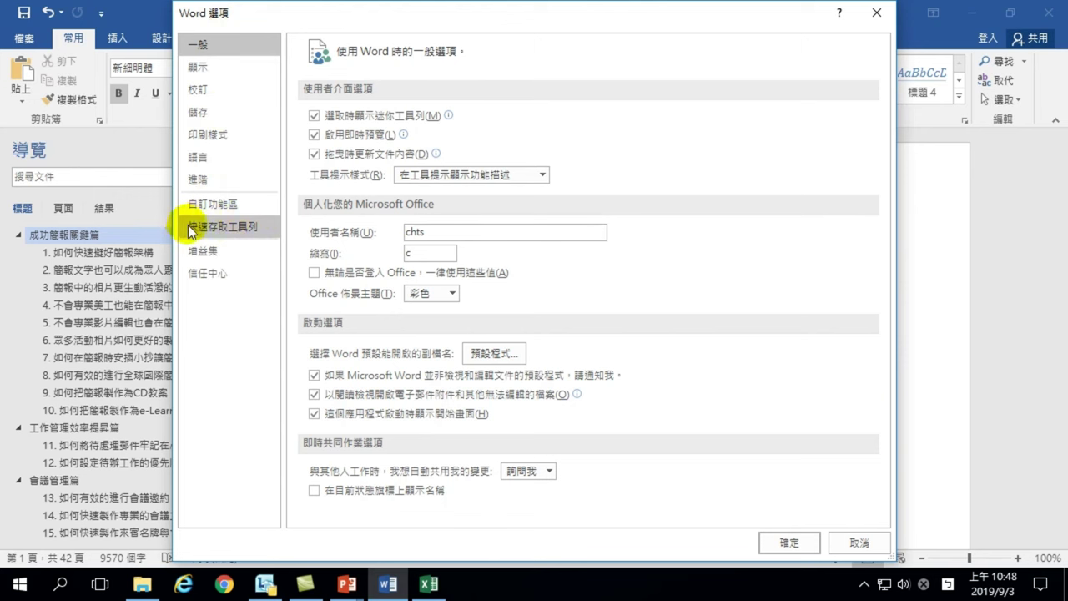
click(215, 232)
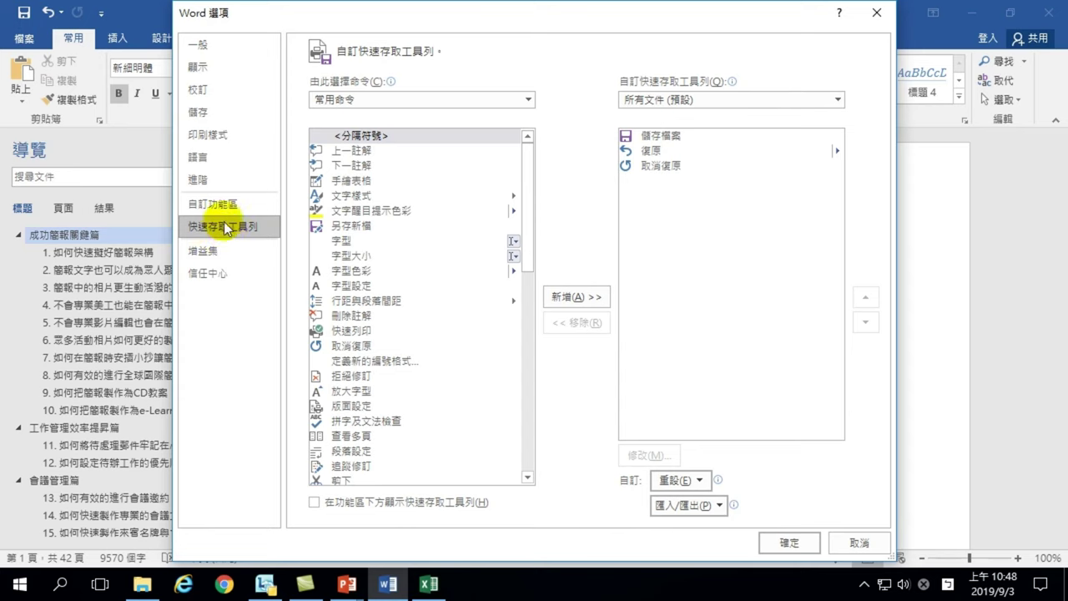
List 不在功能區的命令 (Commands Not in the Ribbon) and scroll to 傳送到 Microsoft PowerPoint
click(360, 100)
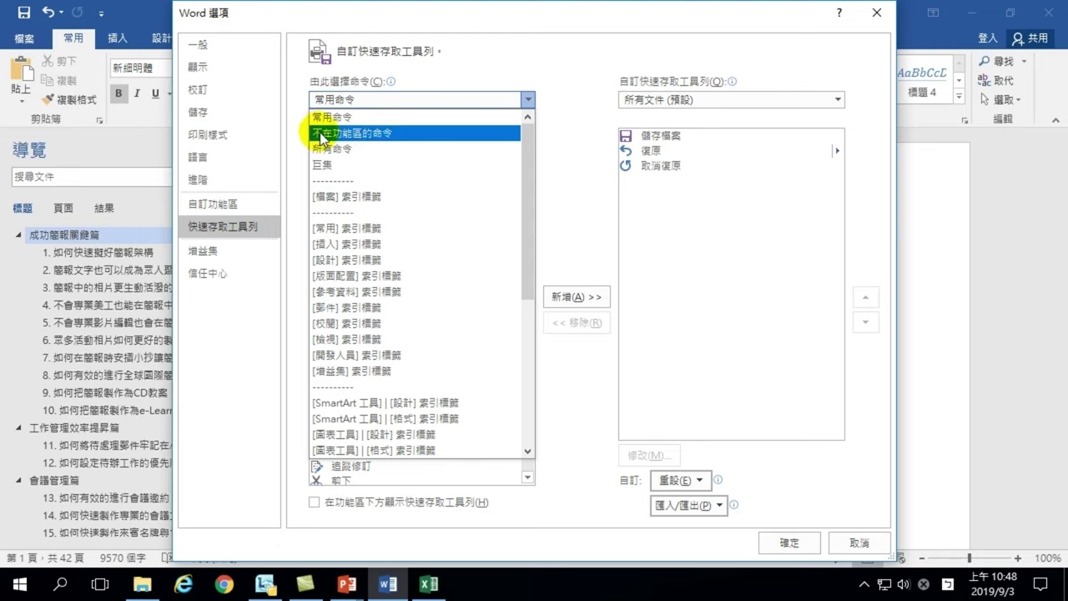
click(342, 135)
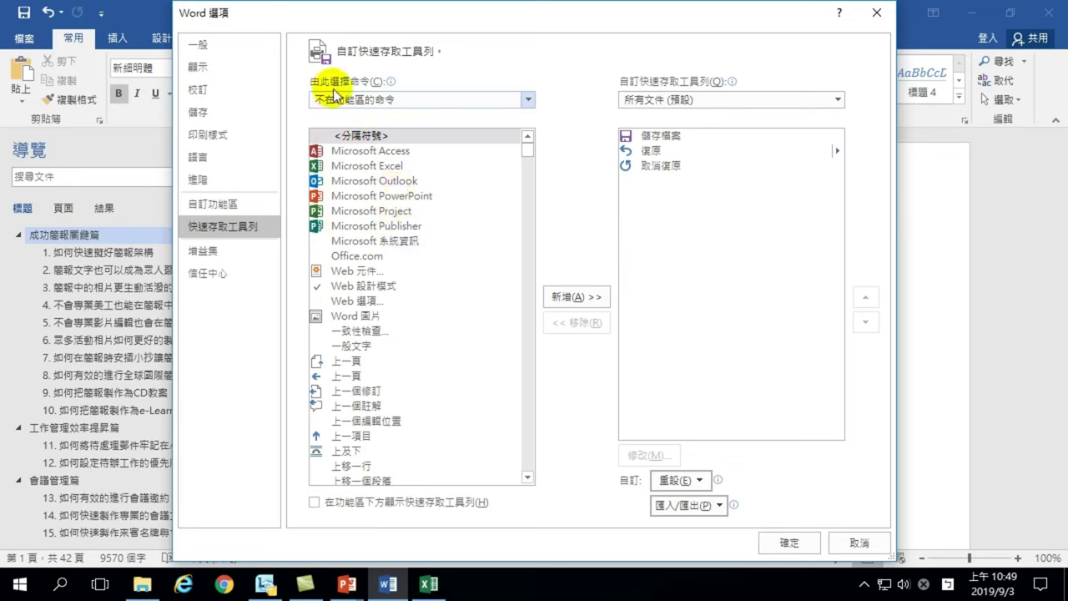
mouse_move(396, 98)
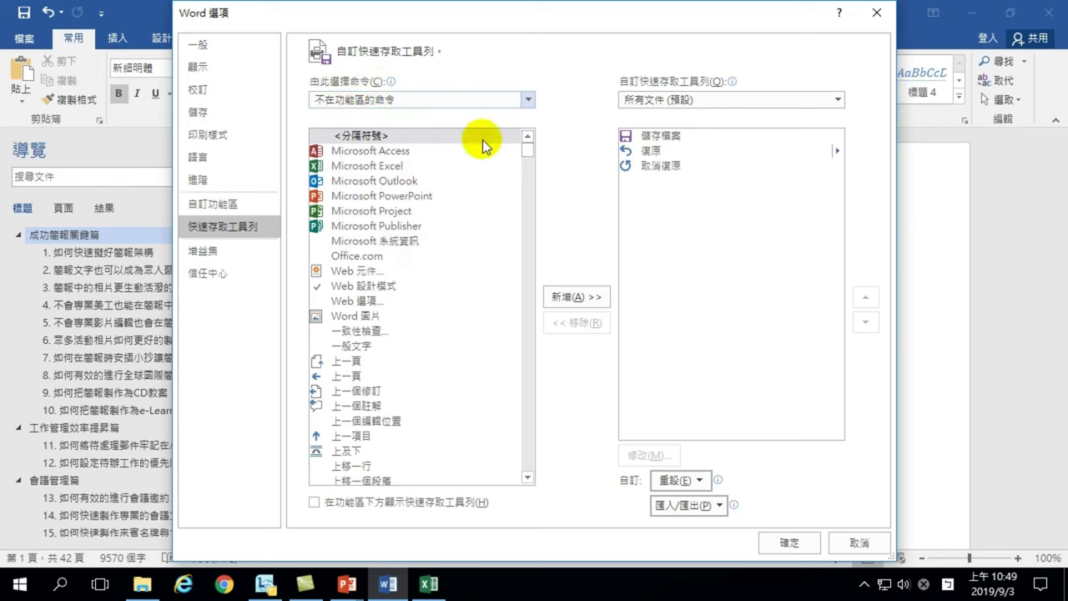
drag(526, 155, 532, 370)
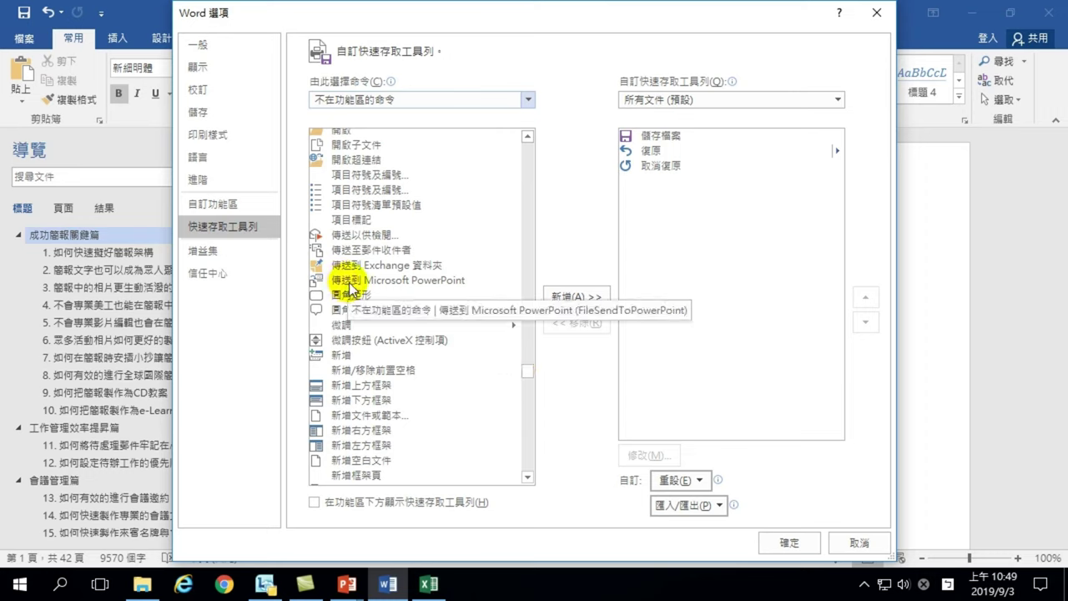
Add 傳送到 Microsoft PowerPoint to the Quick Access Toolbar command list
click(417, 287)
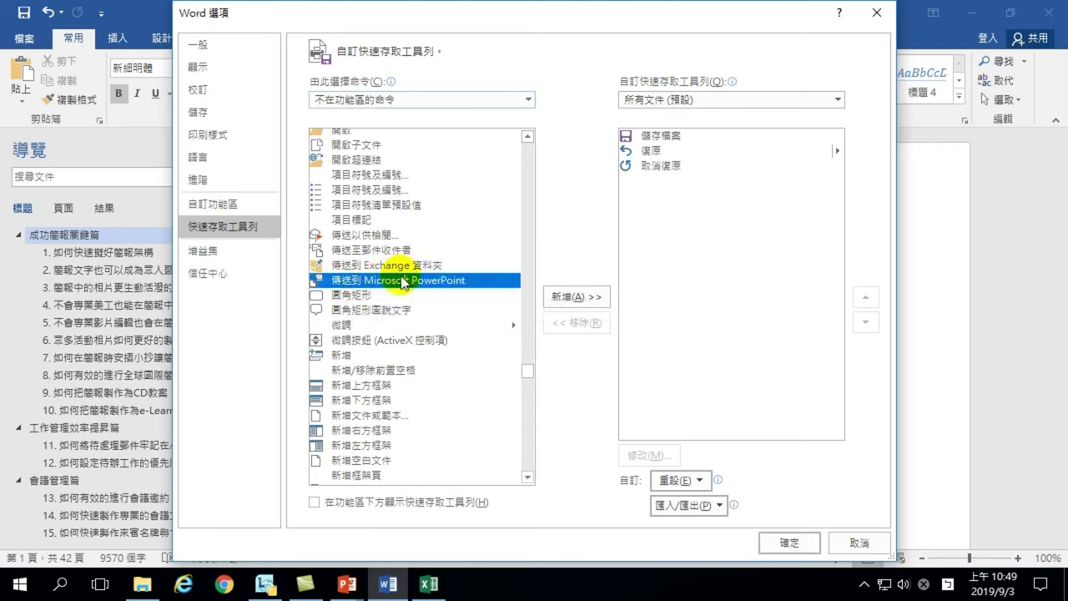
click(560, 299)
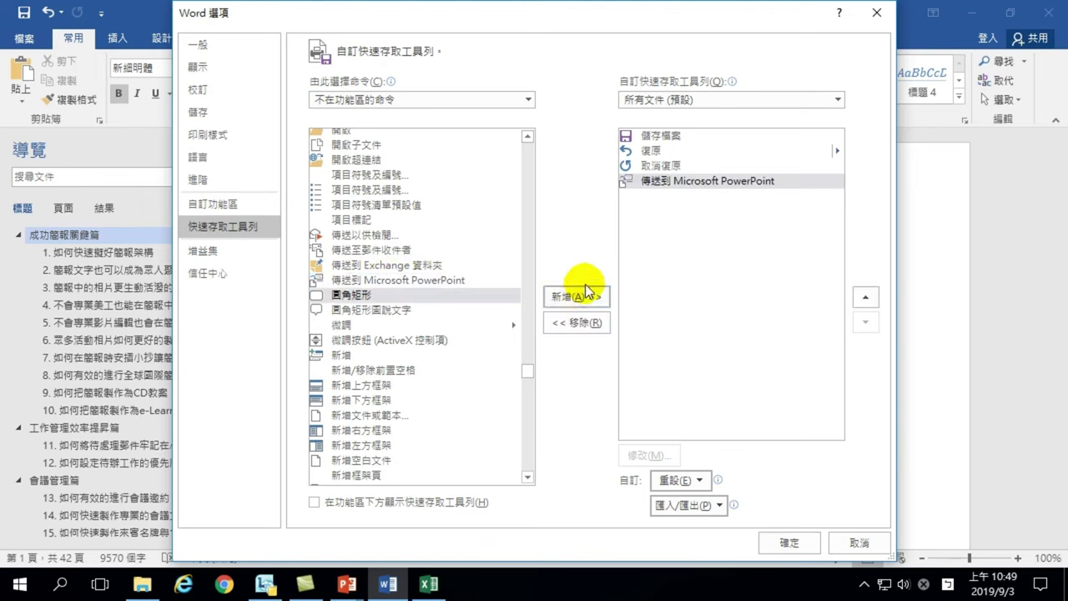
click(367, 282)
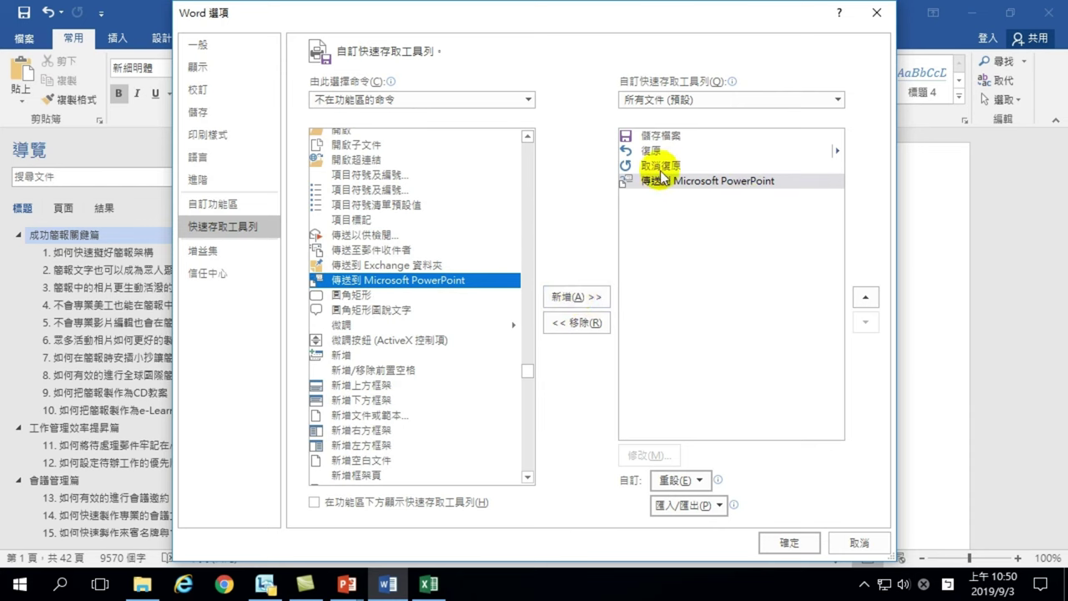
Confirm Word Options and run Send to Microsoft PowerPoint from the Quick Access Toolbar
click(789, 543)
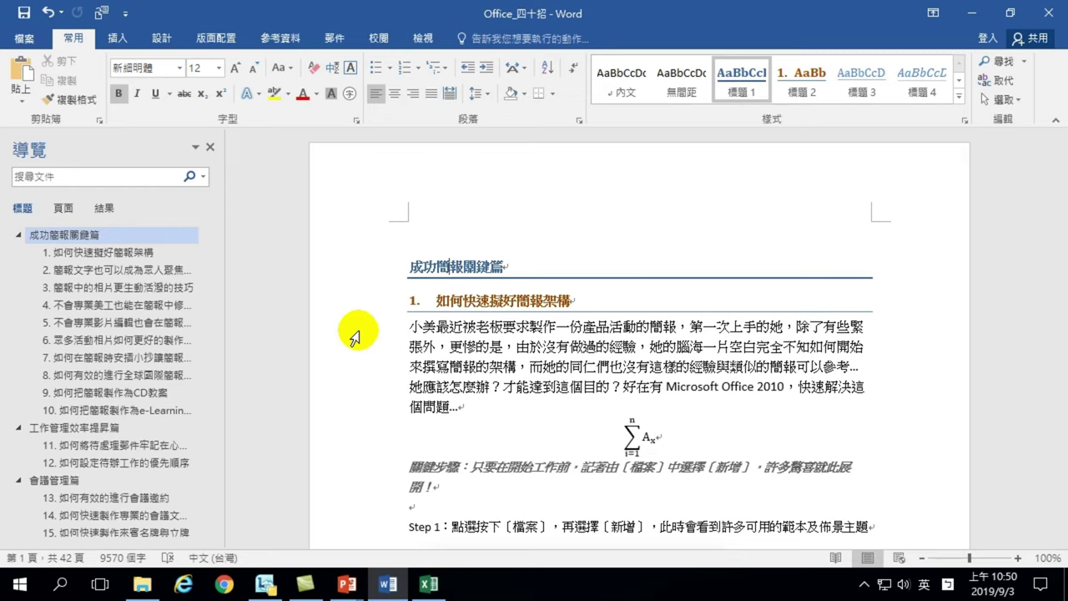
click(103, 14)
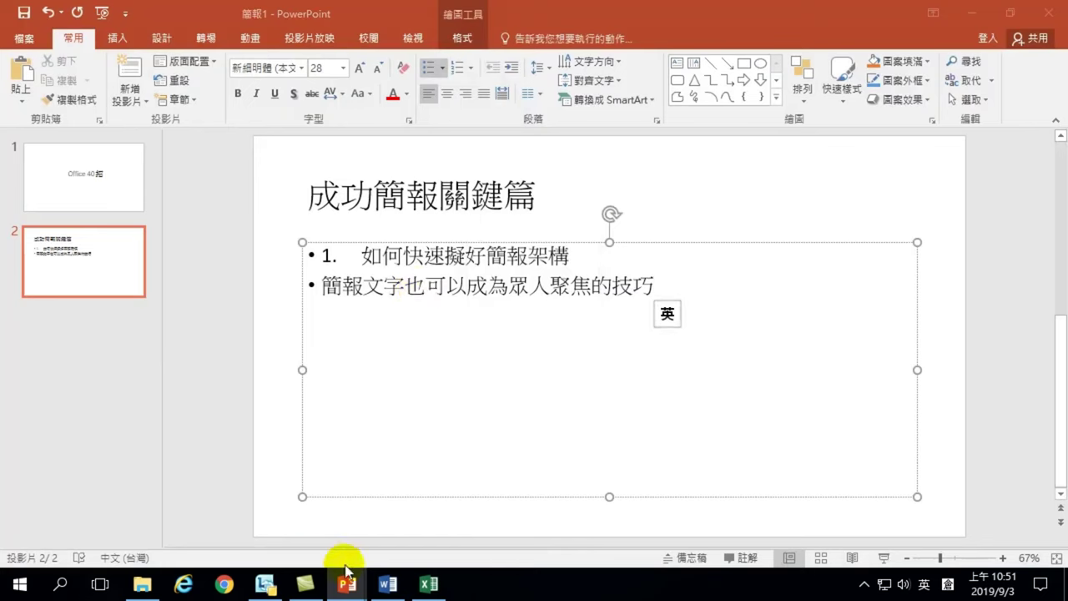
Bring the generated 簡報2 deck forward and review slides 1 through 4
mouse_move(347, 583)
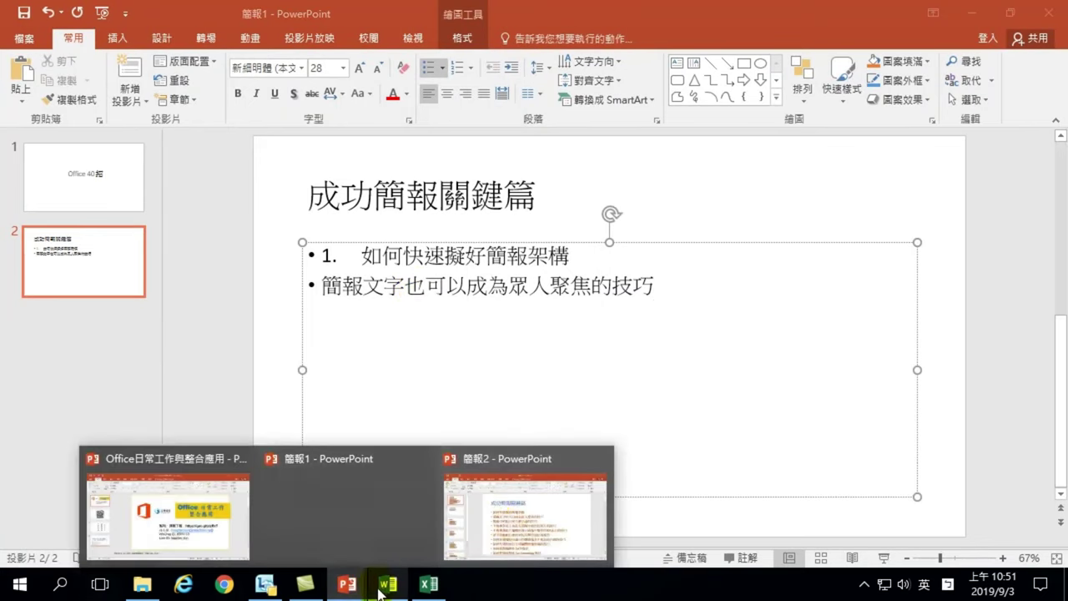
click(511, 455)
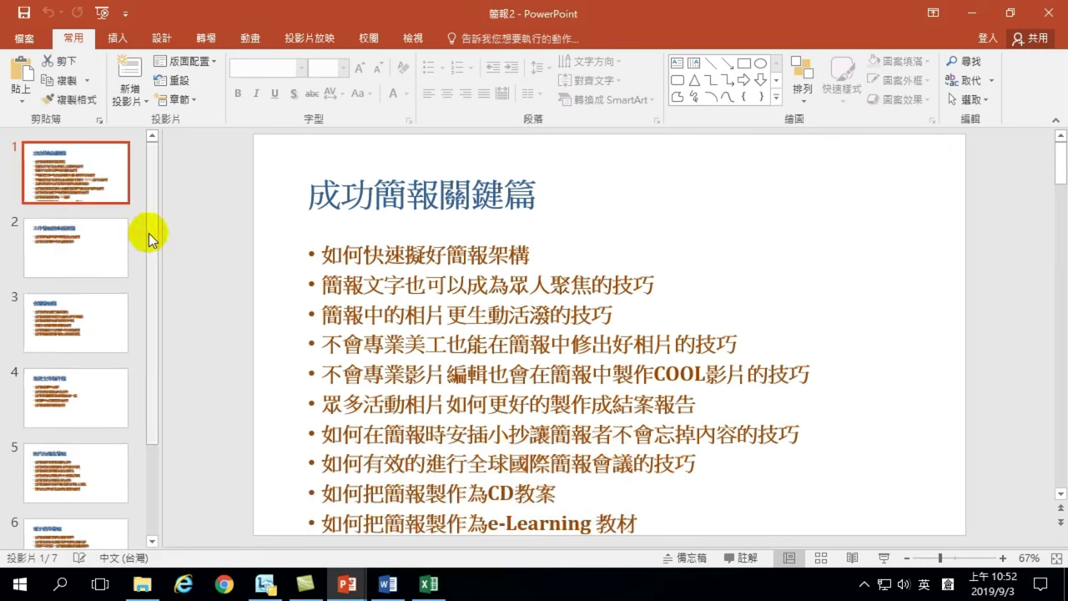
click(355, 589)
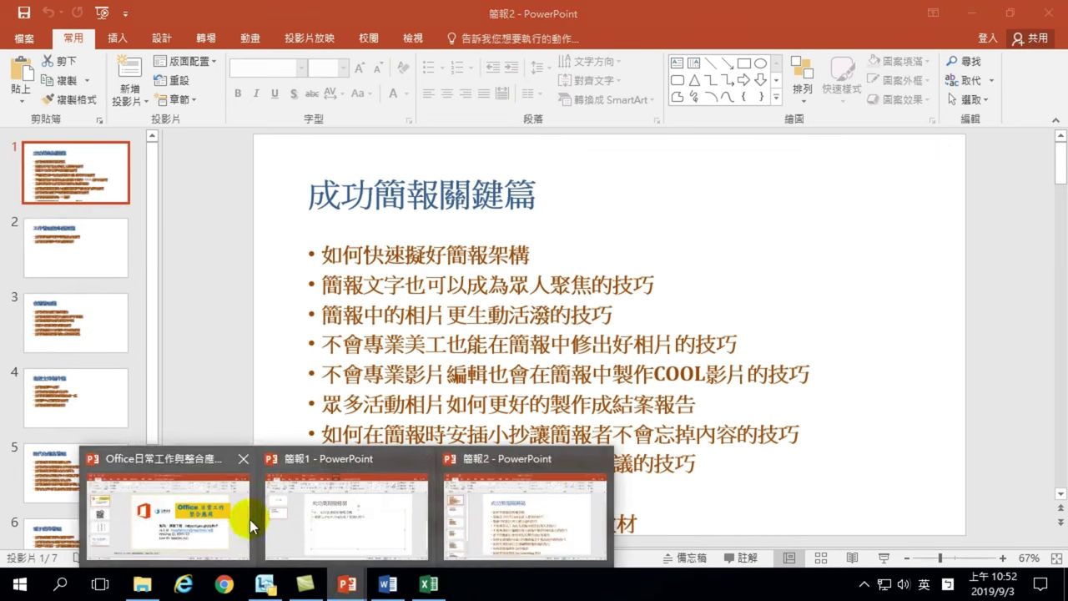
click(526, 512)
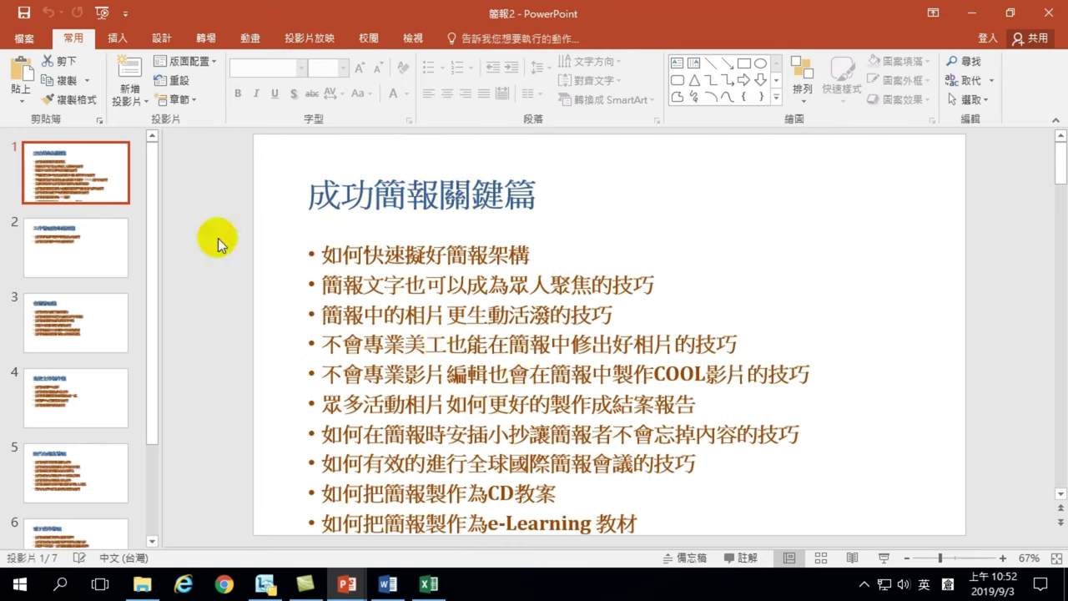
click(85, 245)
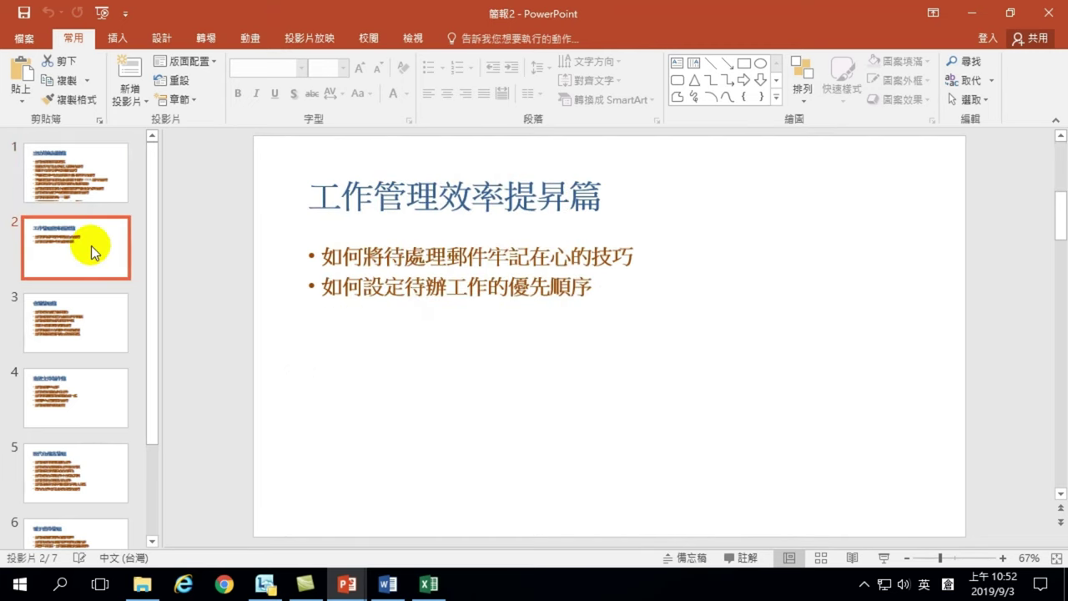
click(83, 334)
click(79, 412)
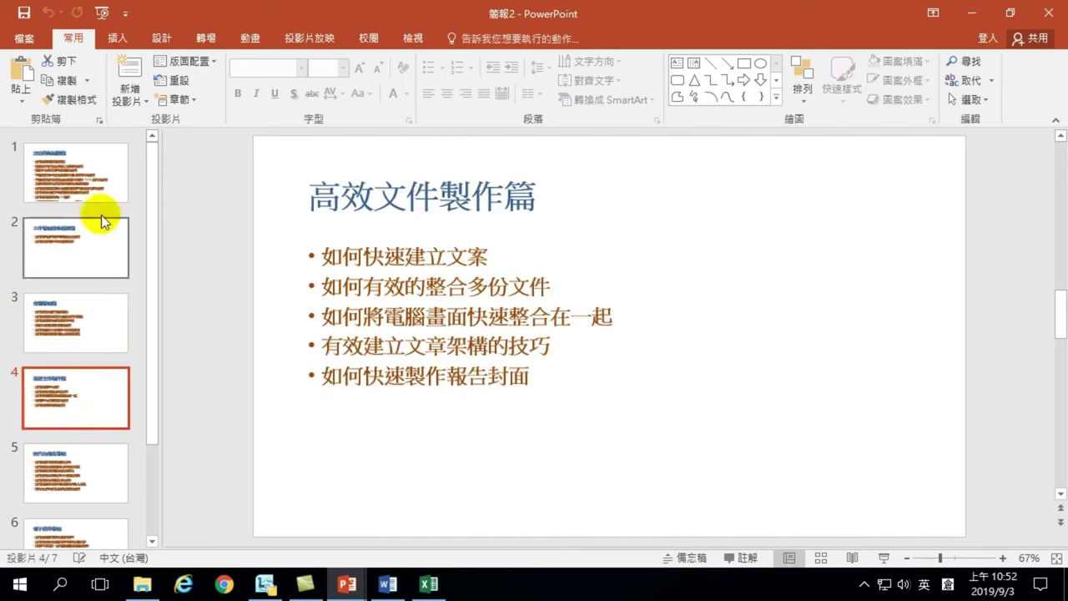
scroll(88, 421, down, 3)
scroll(81, 477, up, 2)
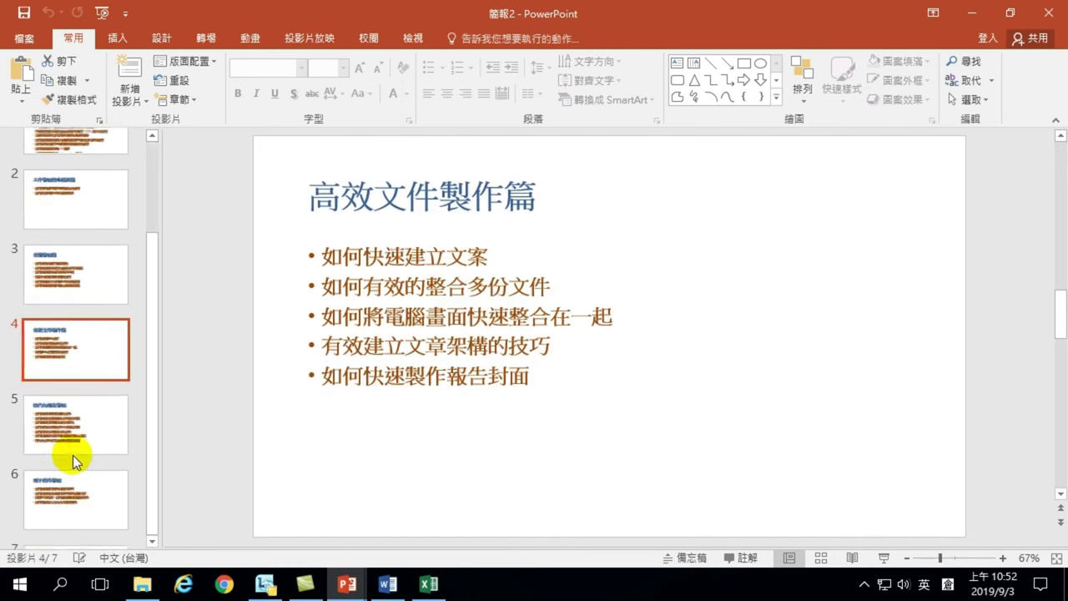
scroll(72, 455, up, 1)
click(60, 164)
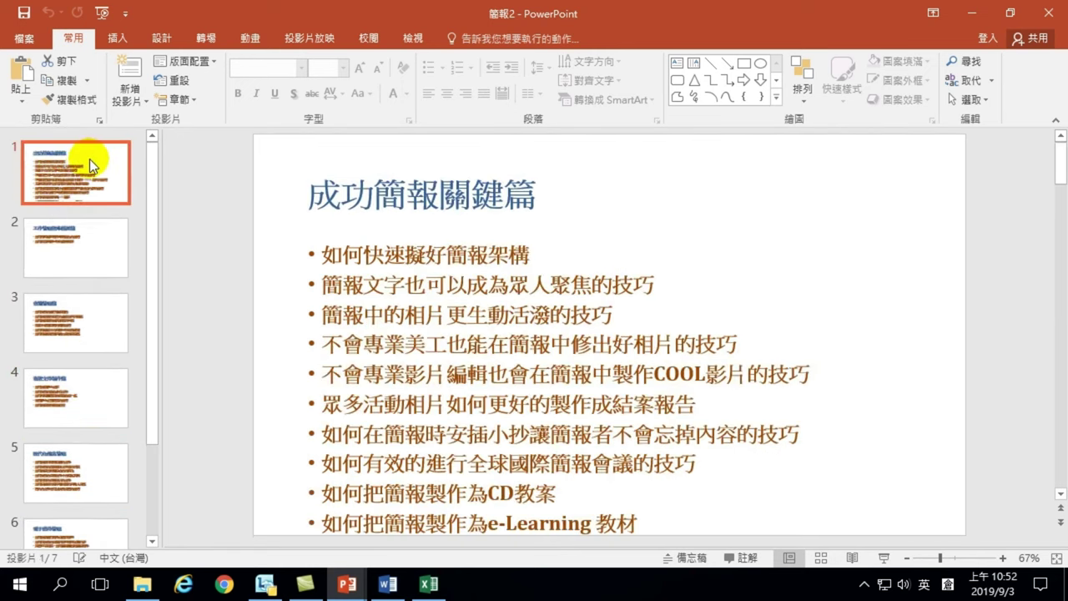